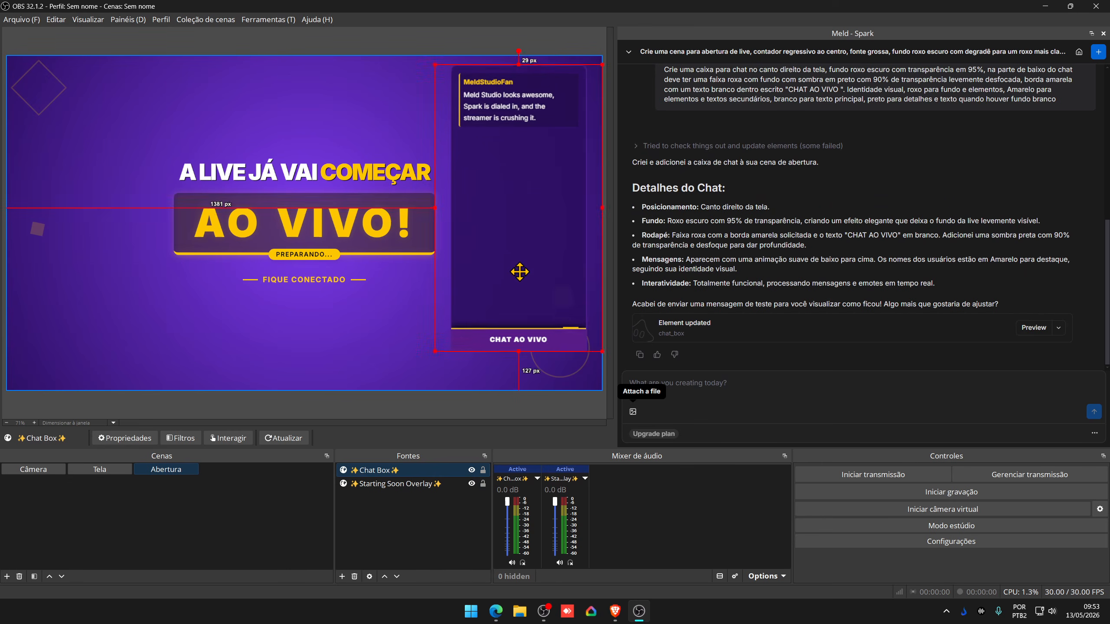
- Move the chat box to the left edge of the Abertura scene, then select the Starting Soon Overlay source
left_click_drag(564, 271, 94, 285)
left_click(272, 364)
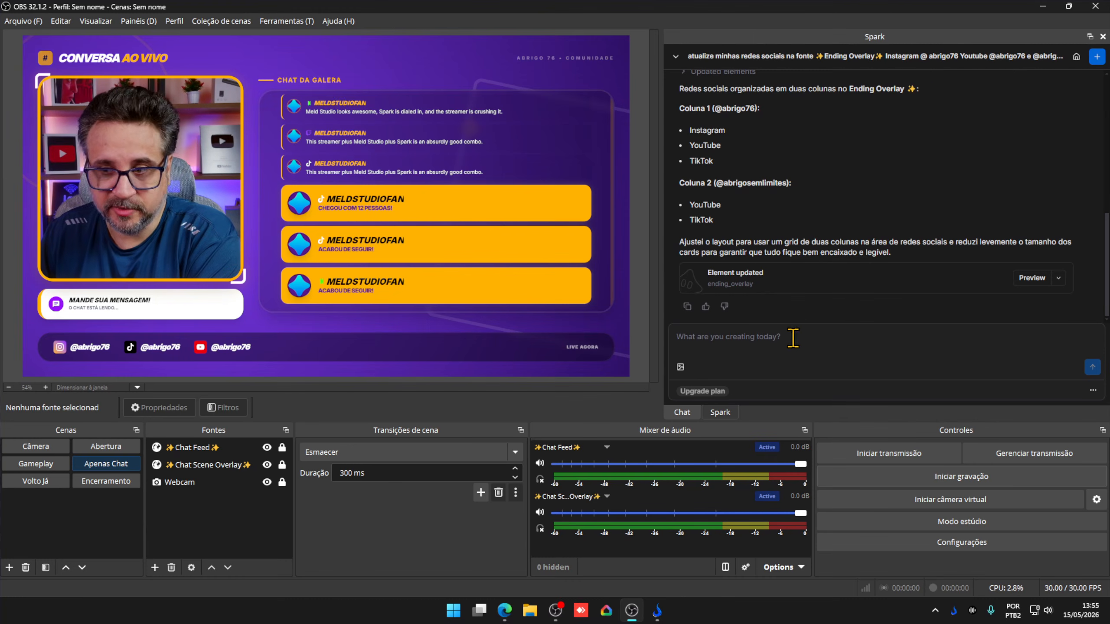
- Switch to Abertura and Gameplay, preview a Raid alert, then view Apenas Chat and Volto Já
left_click(130, 449)
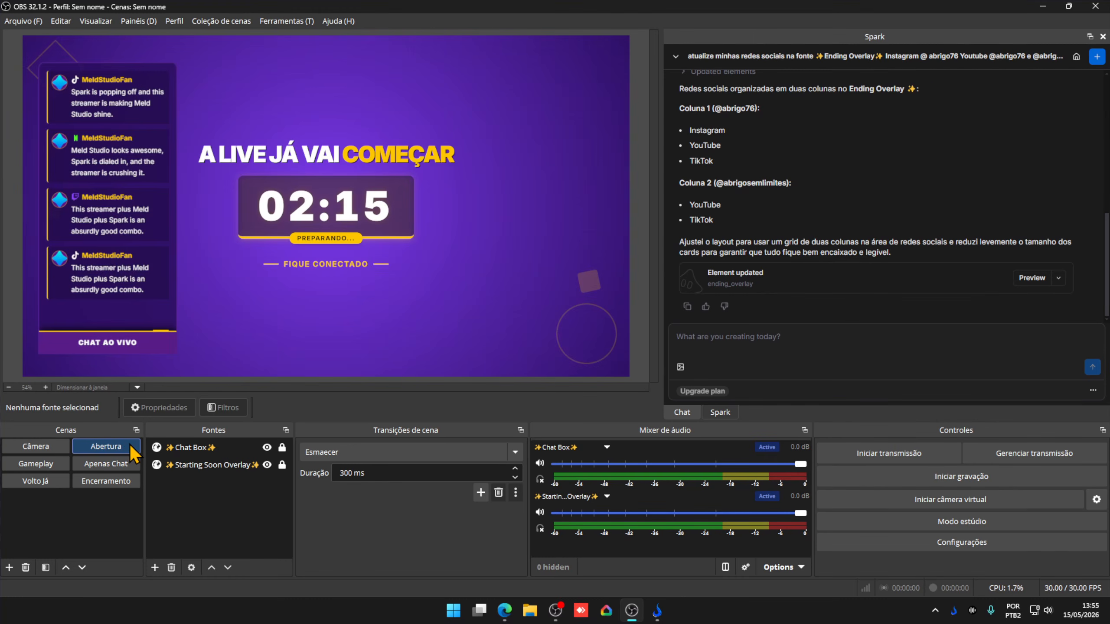
left_click(64, 463)
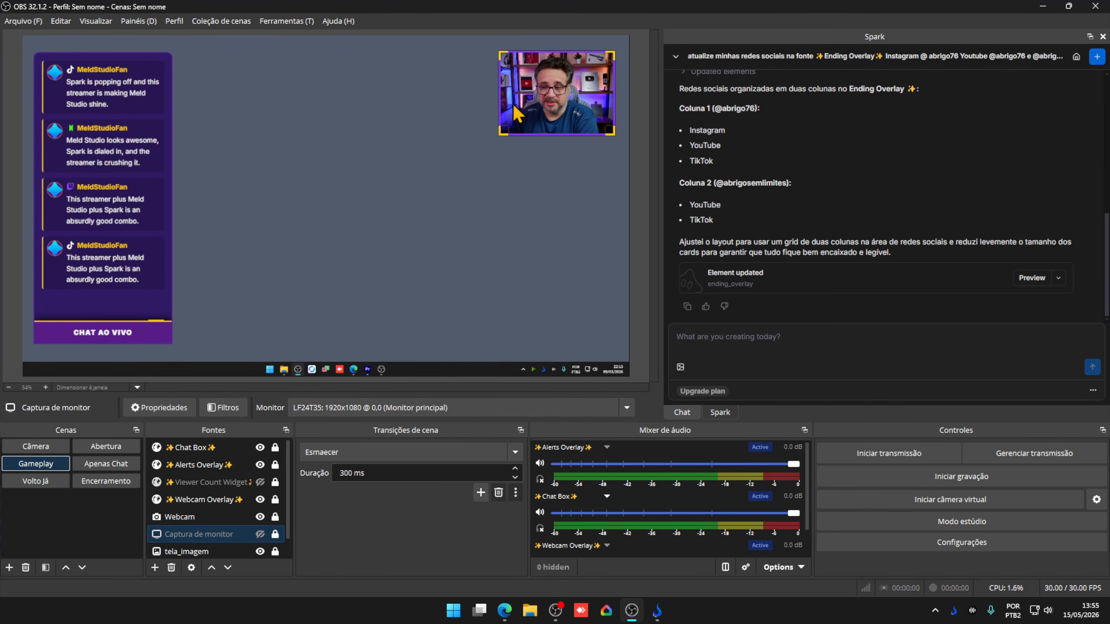
left_click(1058, 278)
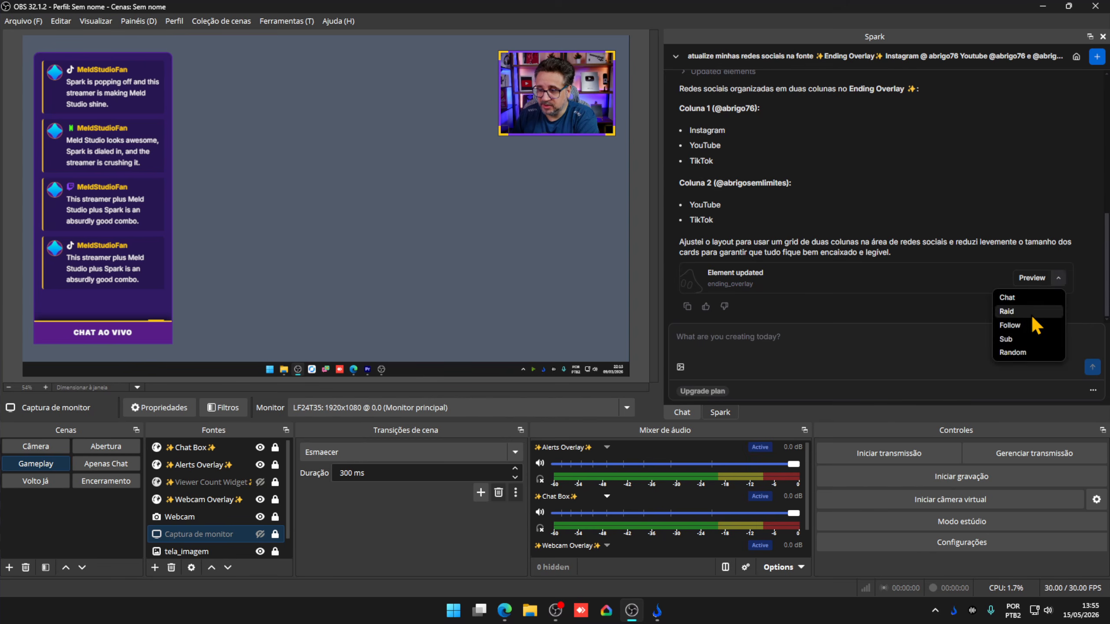
left_click(1016, 311)
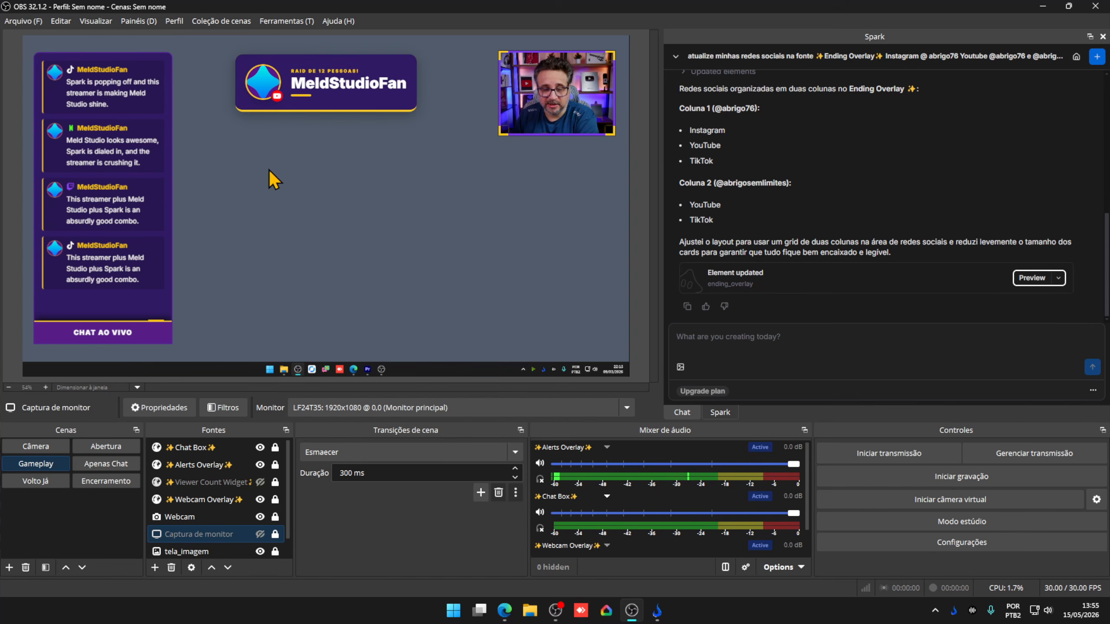
left_click(113, 464)
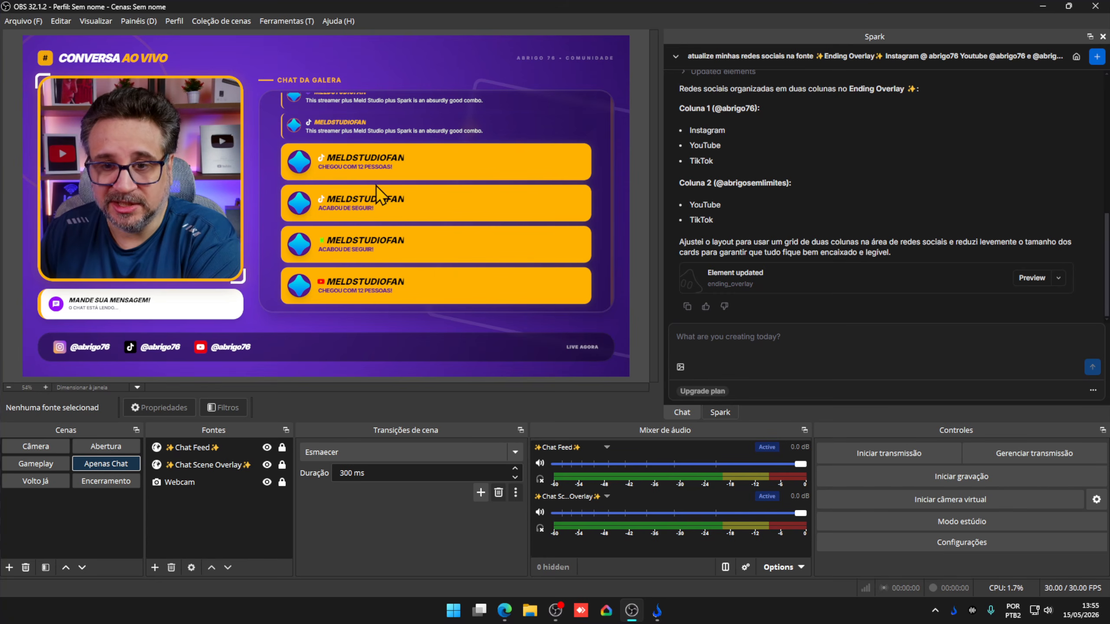
left_click(36, 481)
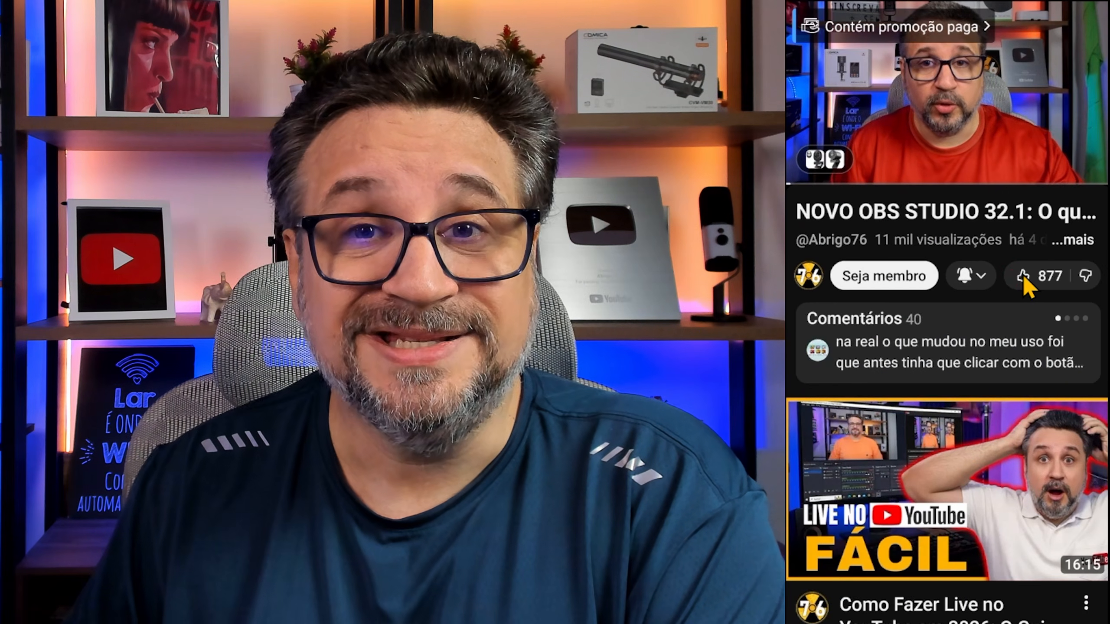
- Like the OBS Studio video and bring up its Hypar o vídeo options
left_click(1023, 277)
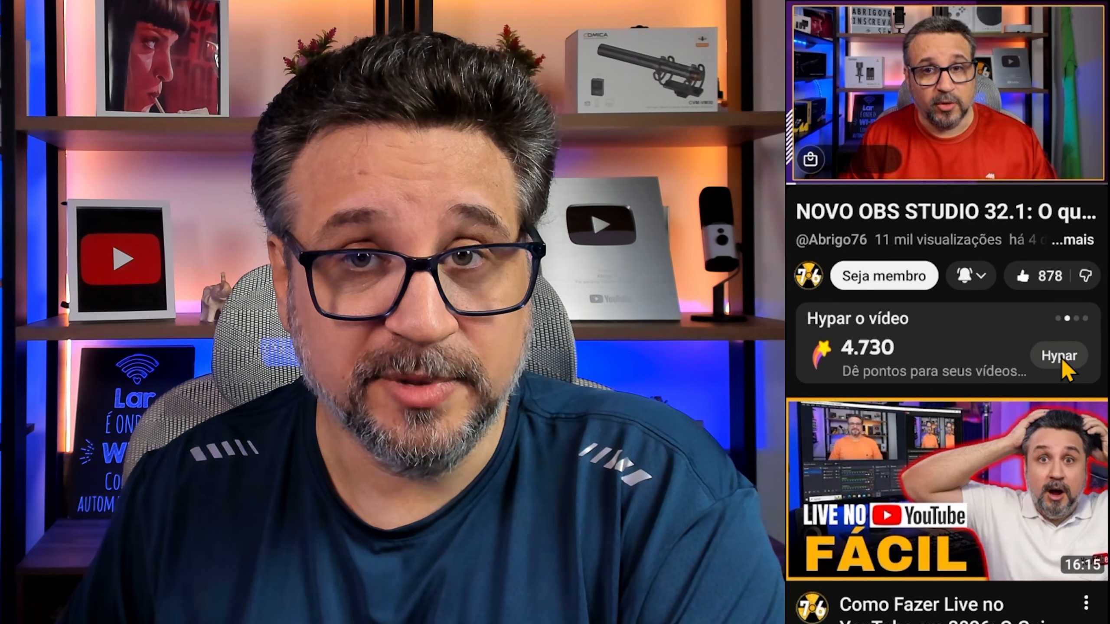
left_click(1062, 360)
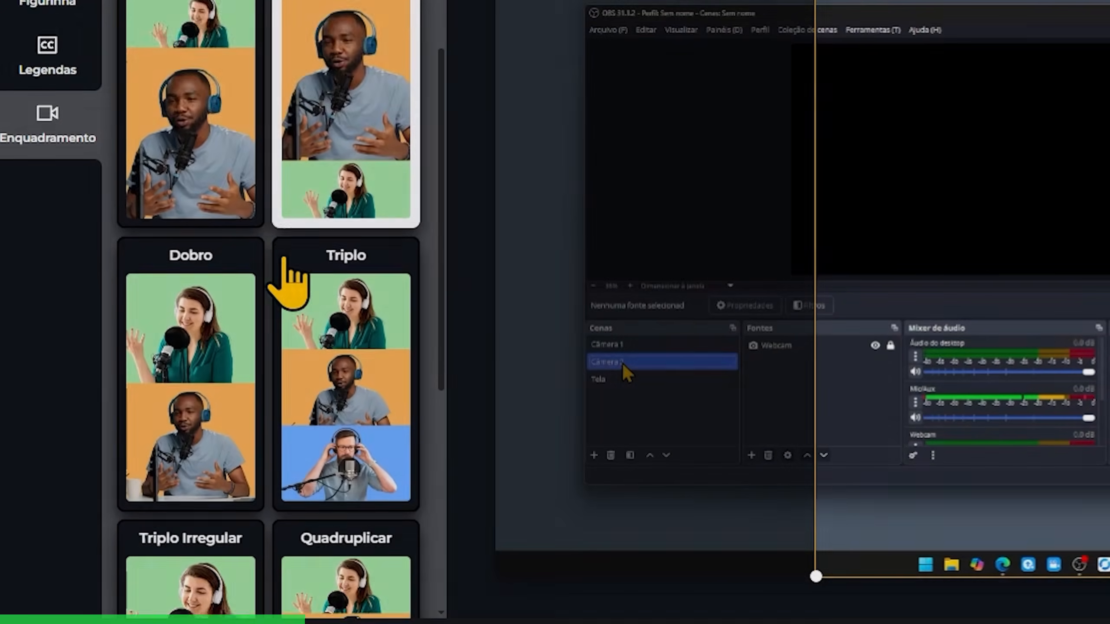
- Play the vertical OBS clip preview and choose YouTube Shorts under Compartilhar
scroll(285, 263, "down", 5)
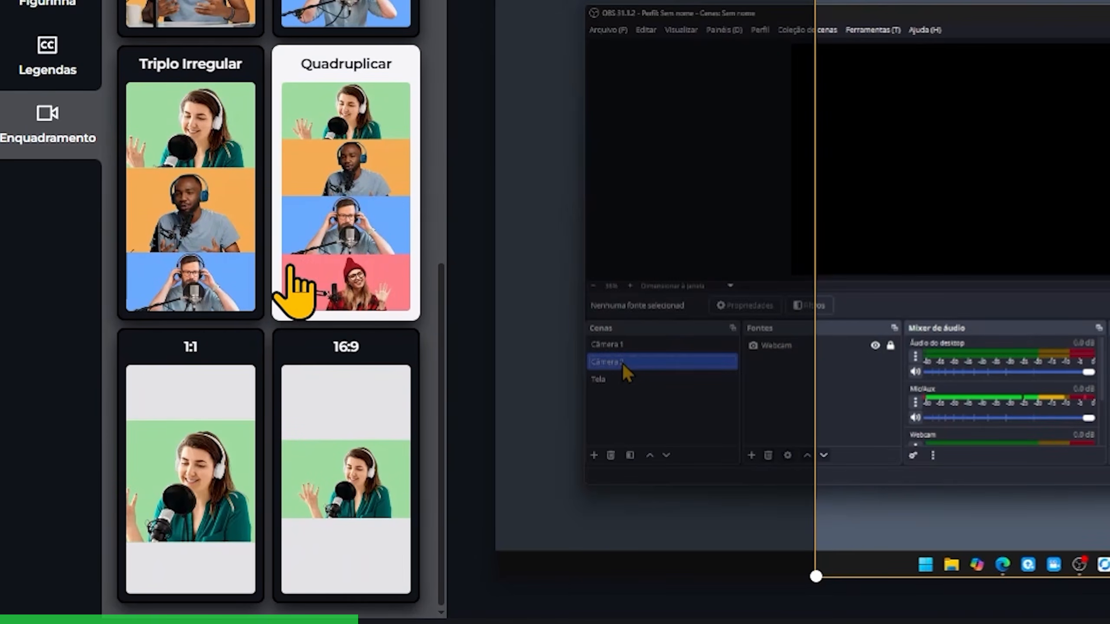
scroll(313, 365, "up", 7)
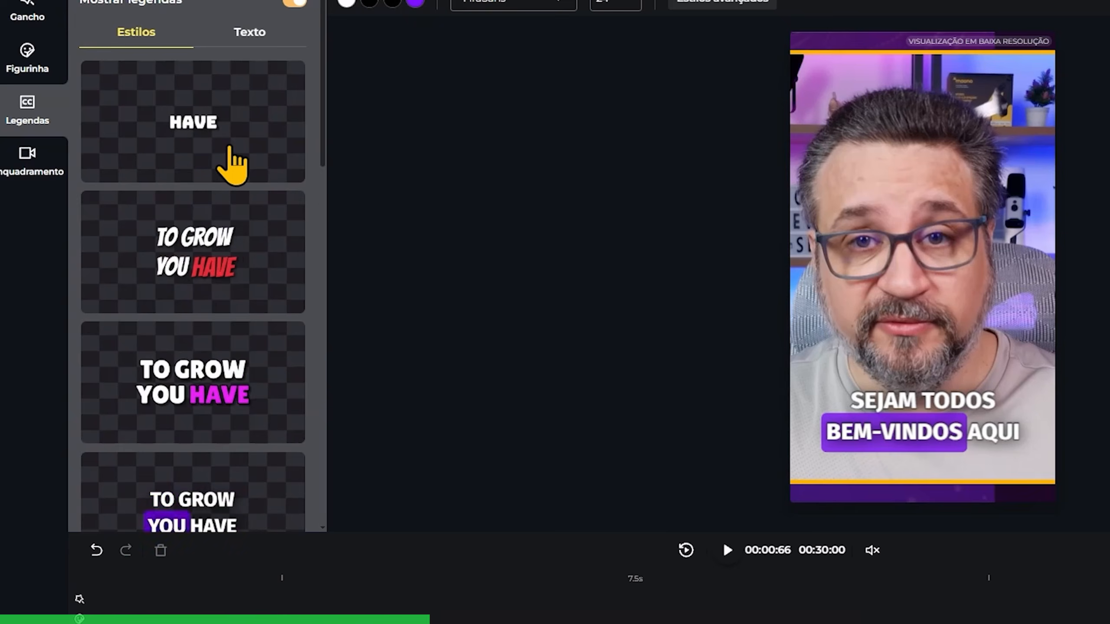
left_click(728, 550)
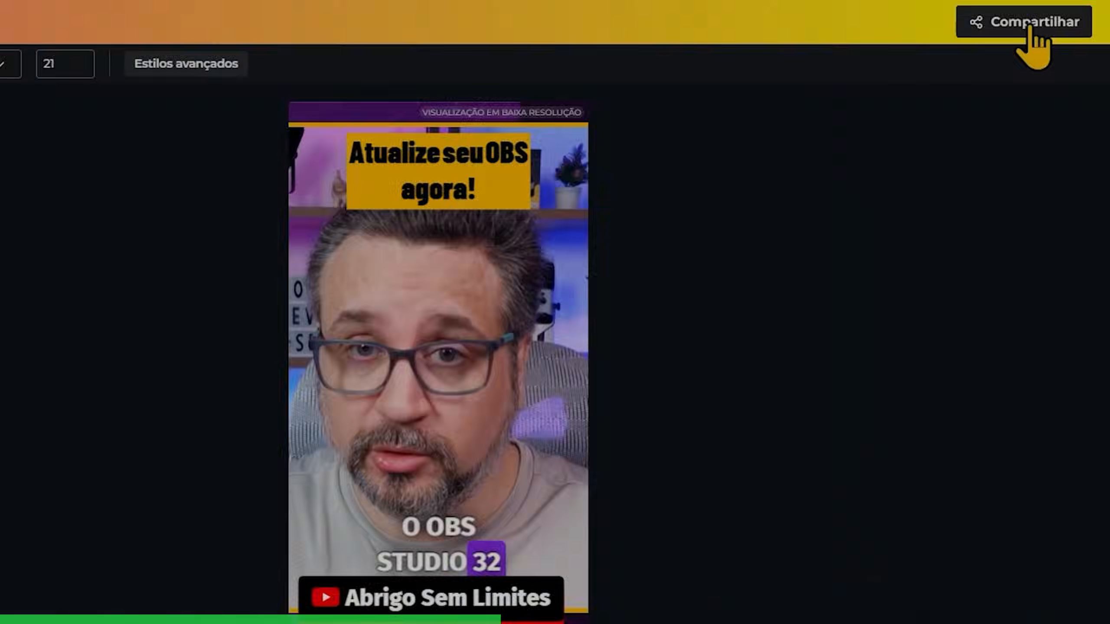
left_click(1034, 24)
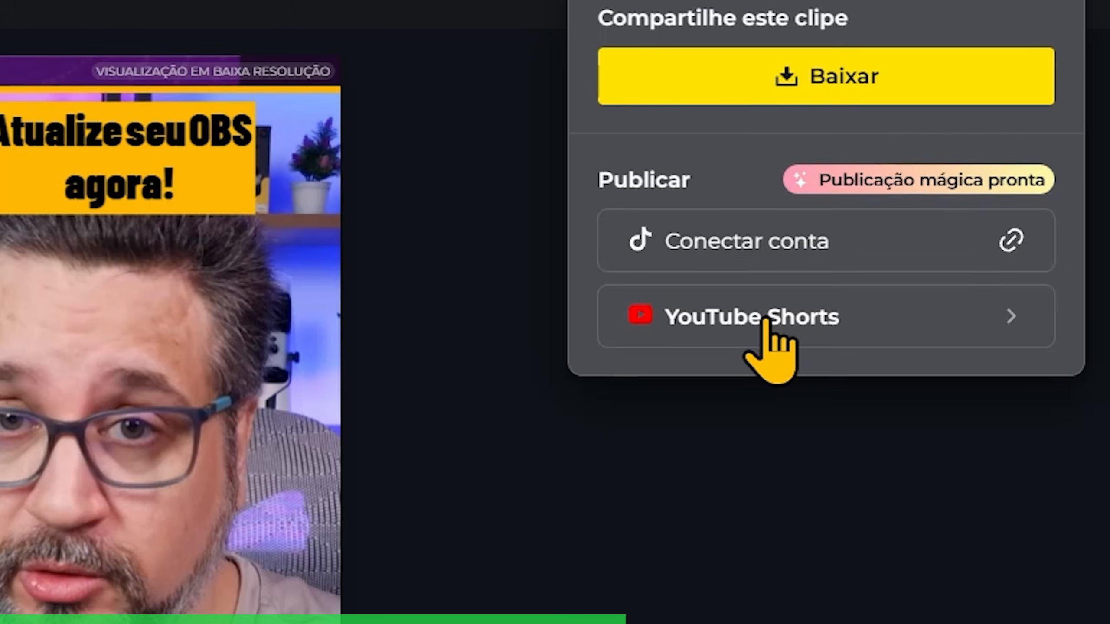
left_click(876, 283)
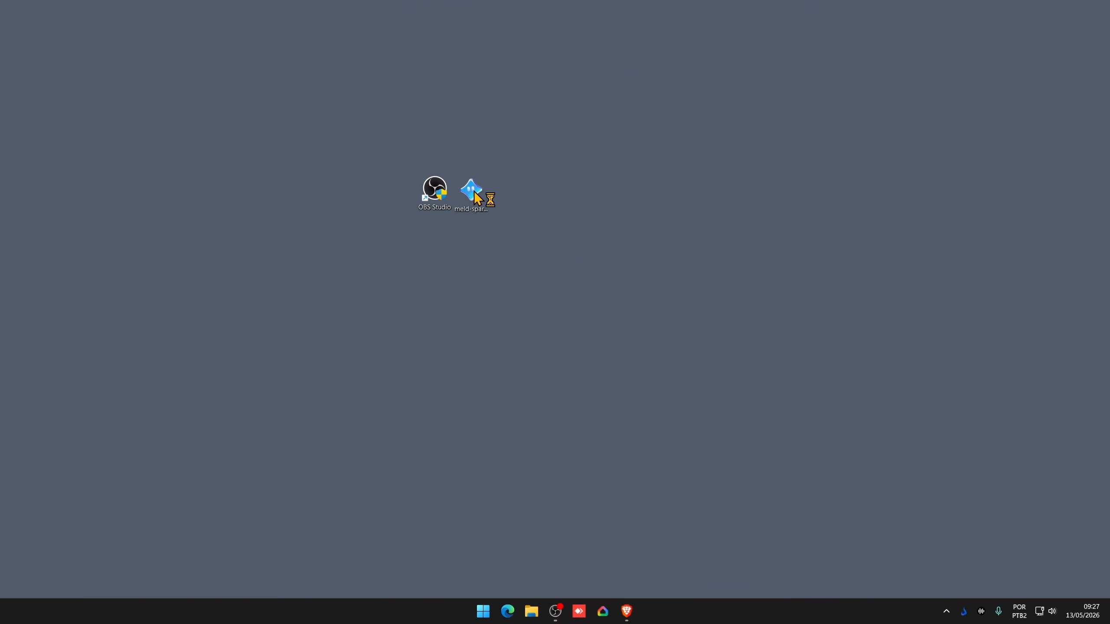
- Launch the meld-spark installer from the desktop and check its destination folder path
left_click(475, 193)
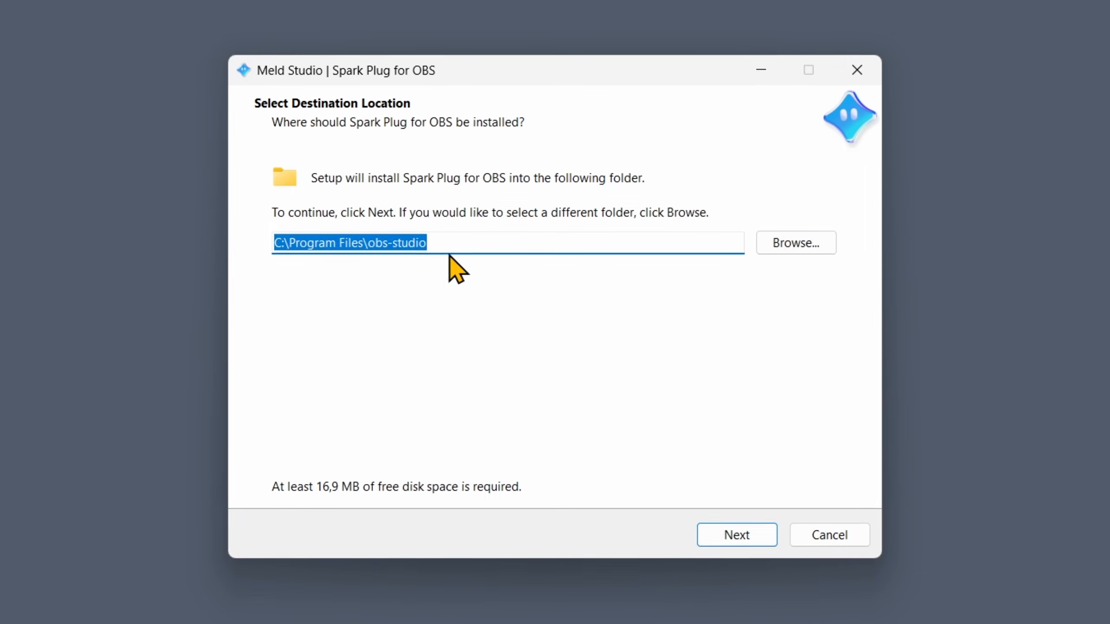
left_click(502, 265)
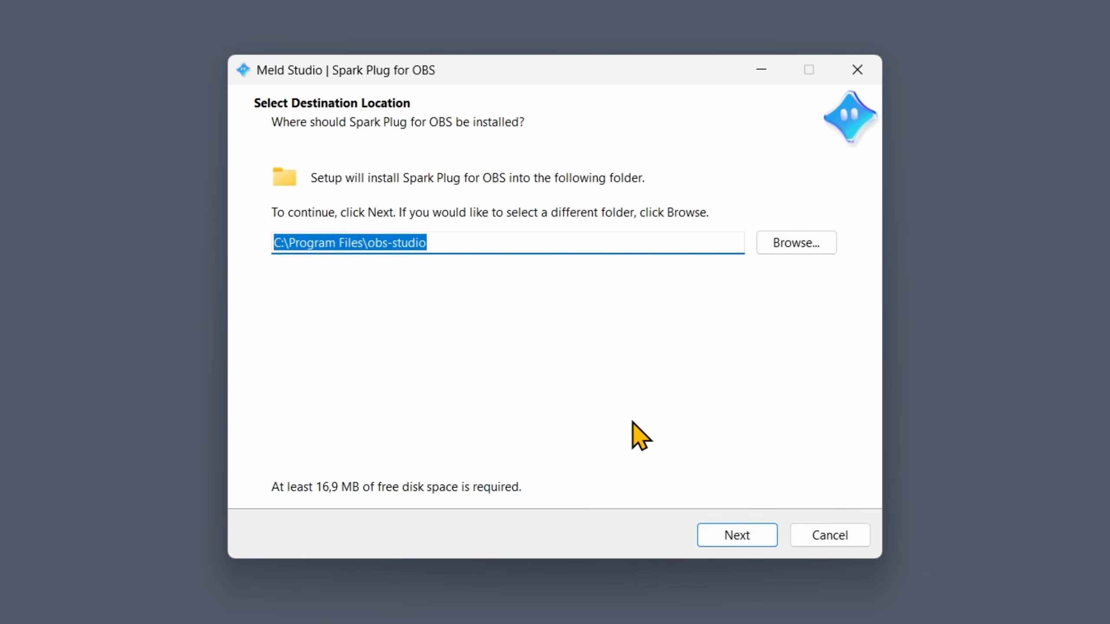
- Keep the default C:\Program Files\obs-studio folder, install Spark Plug for OBS, and finish setup
left_click(798, 251)
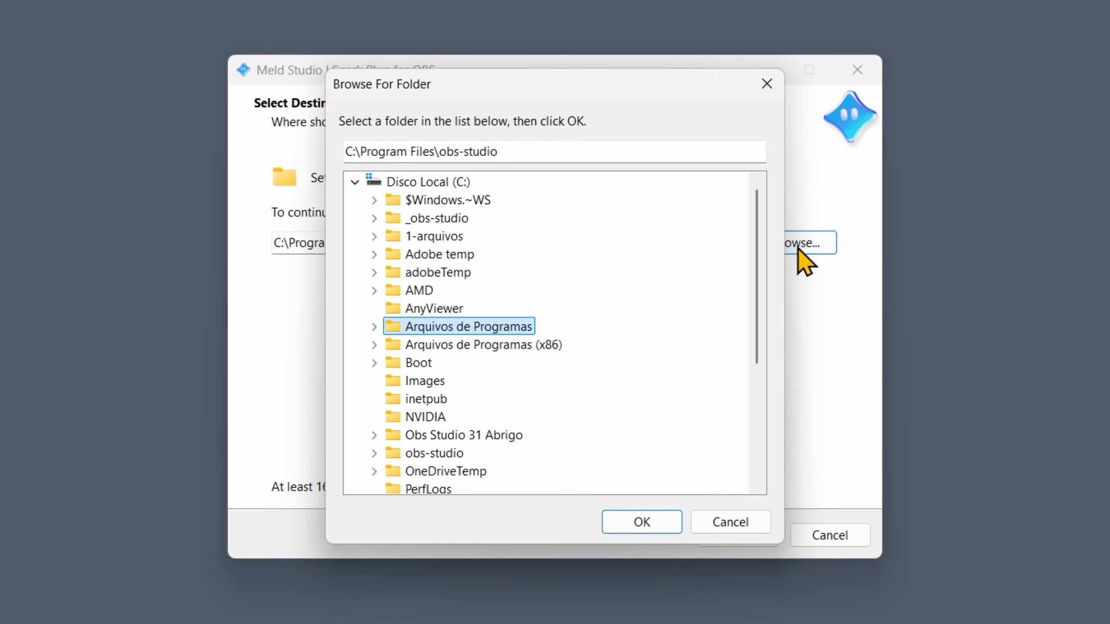
left_click(720, 528)
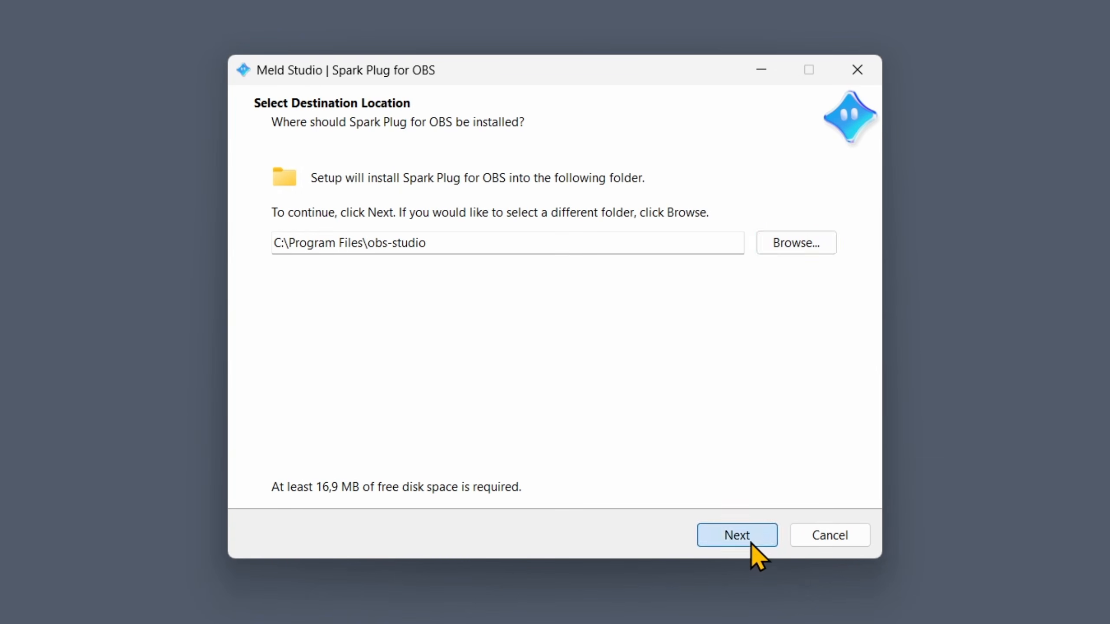
left_click(751, 546)
left_click(483, 223)
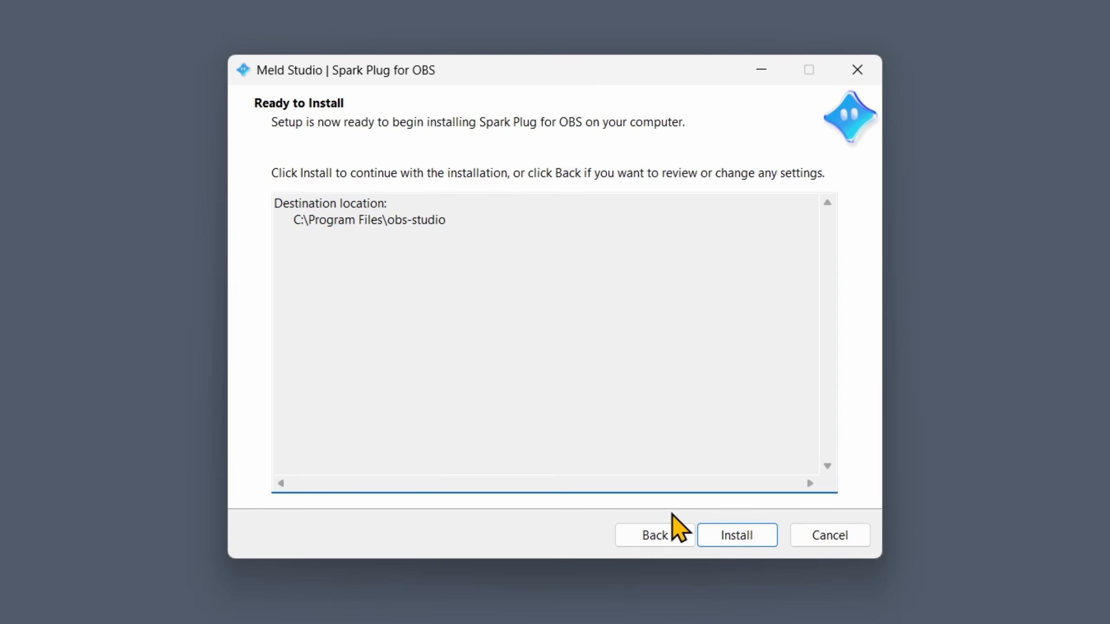
left_click(744, 537)
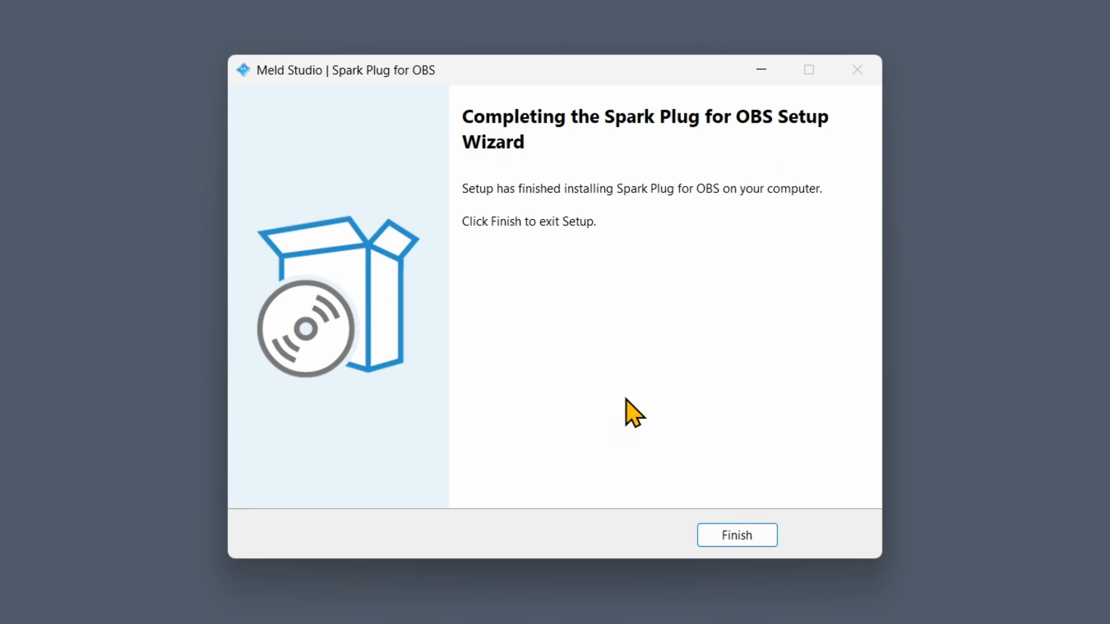
left_click(725, 535)
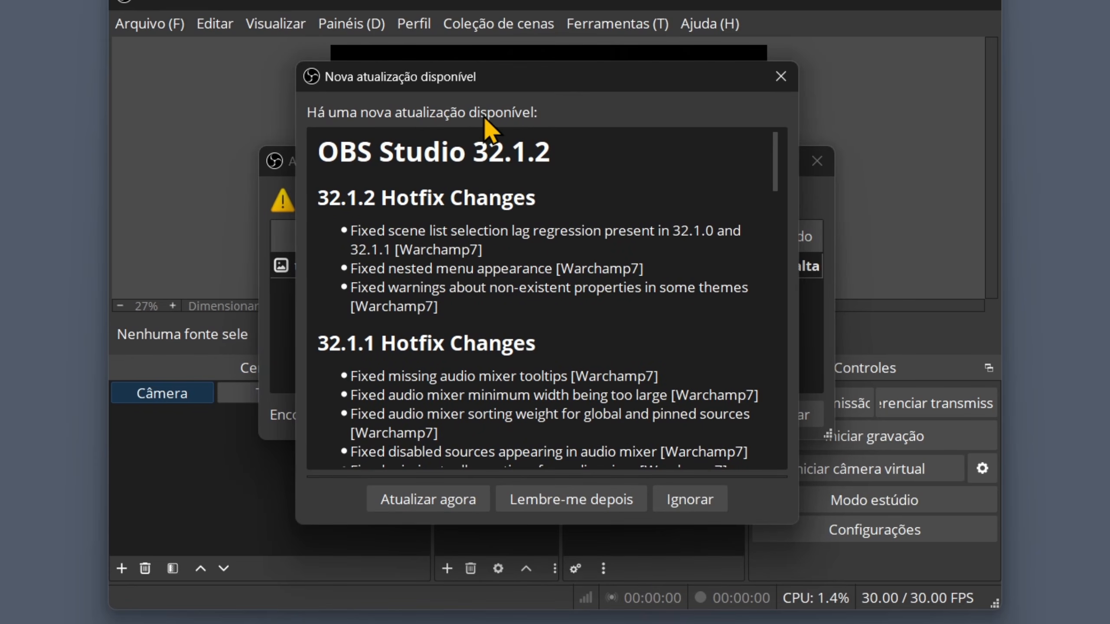
- Dismiss the plugin load error, update OBS to 32.1.2, and cancel the missing-files warning
left_click_drag(474, 75, 976, 122)
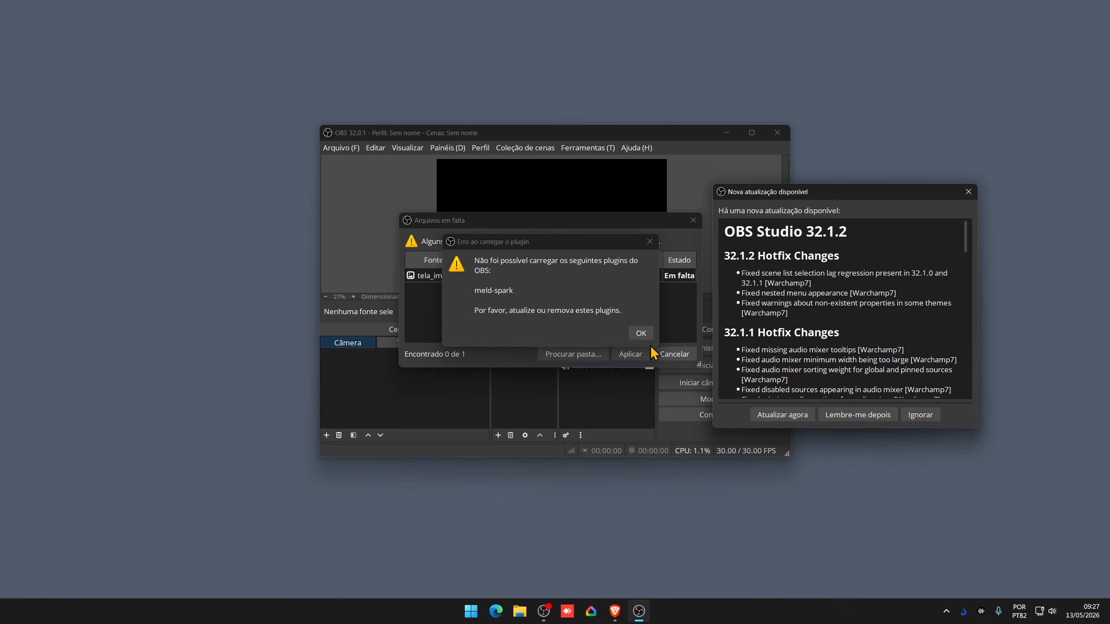
left_click(783, 415)
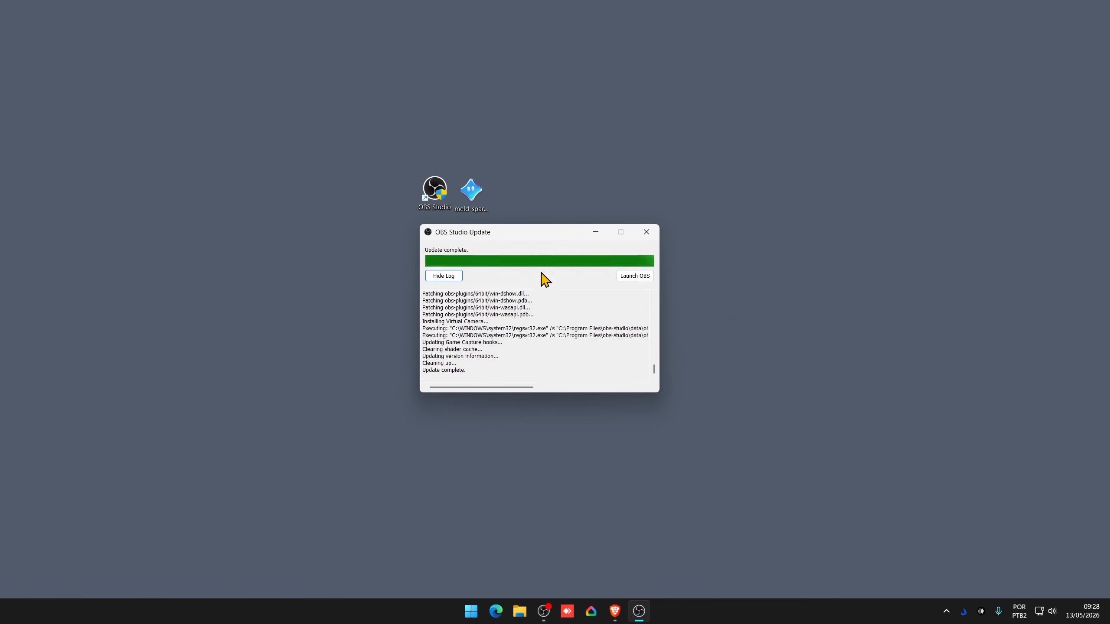
left_click(628, 275)
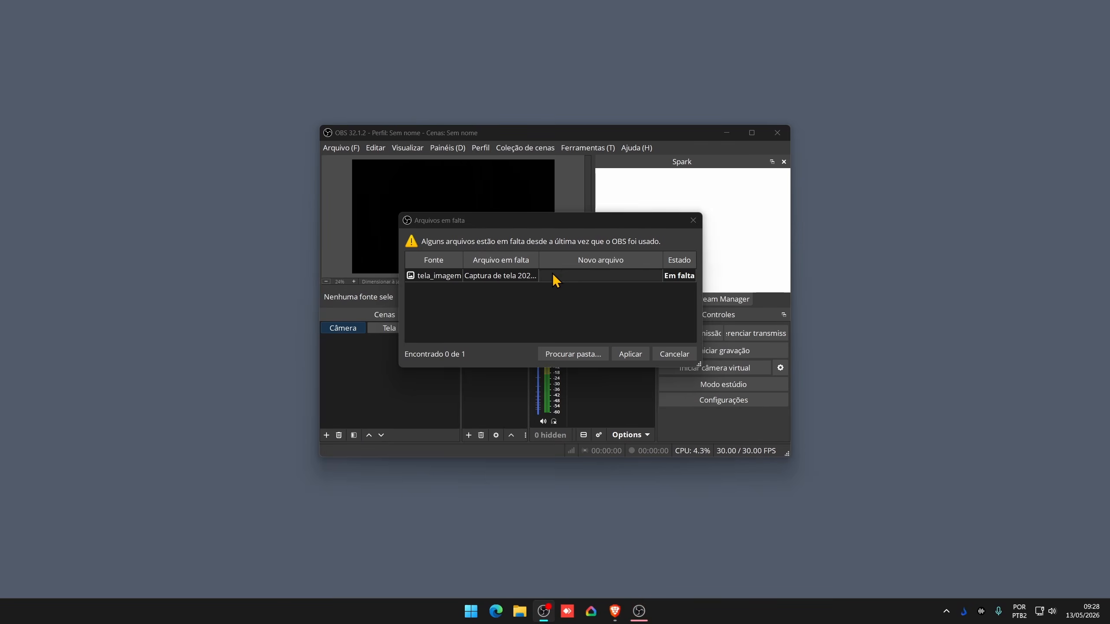
left_click(666, 351)
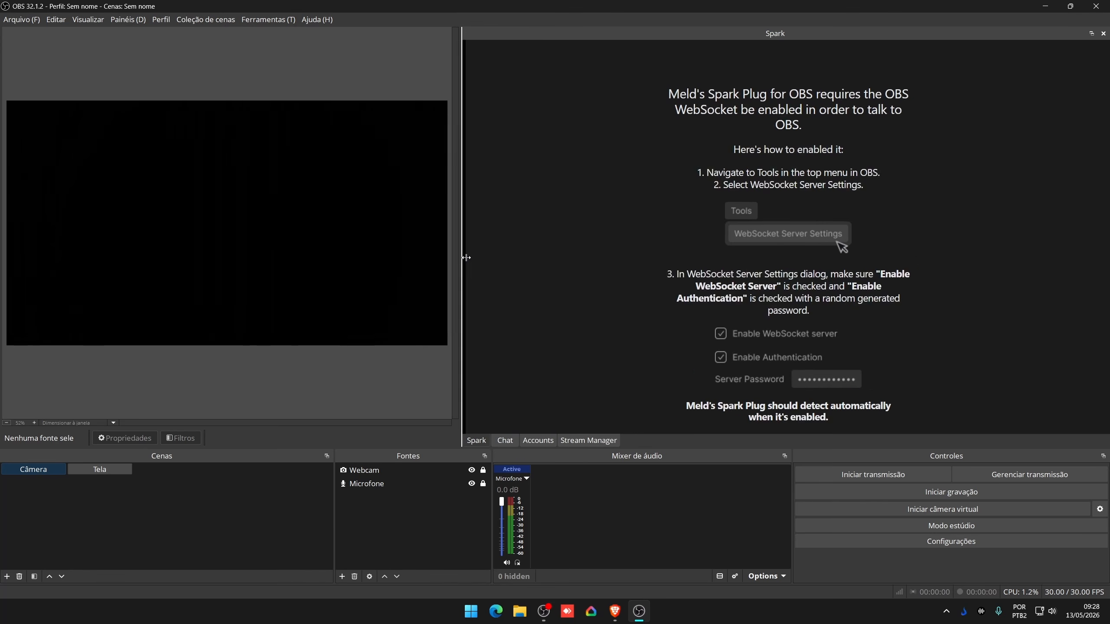
- Widen the preview against the Spark panel, highlight its WebSocket instructions, and open Ferramentas
left_click_drag(467, 257, 493, 263)
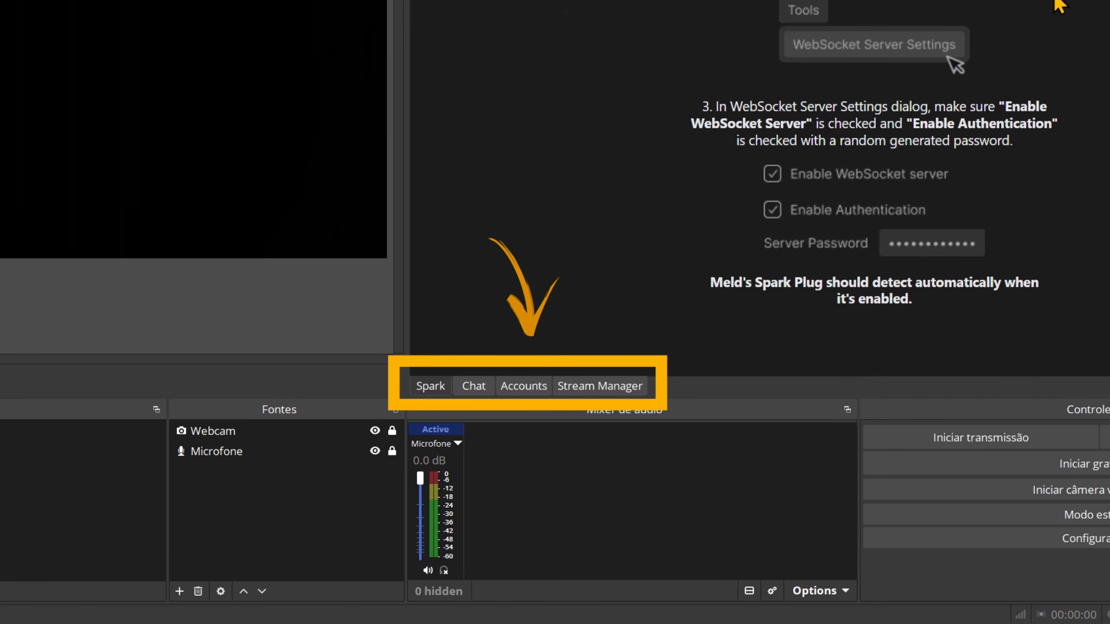
left_click_drag(1054, 1, 1060, 300)
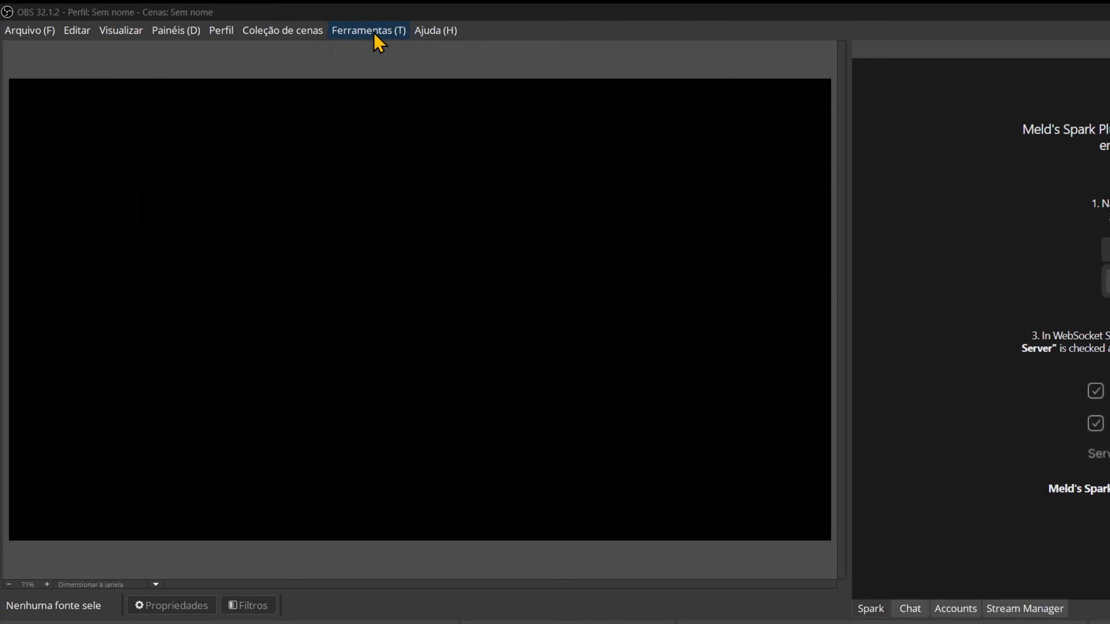
left_click(377, 42)
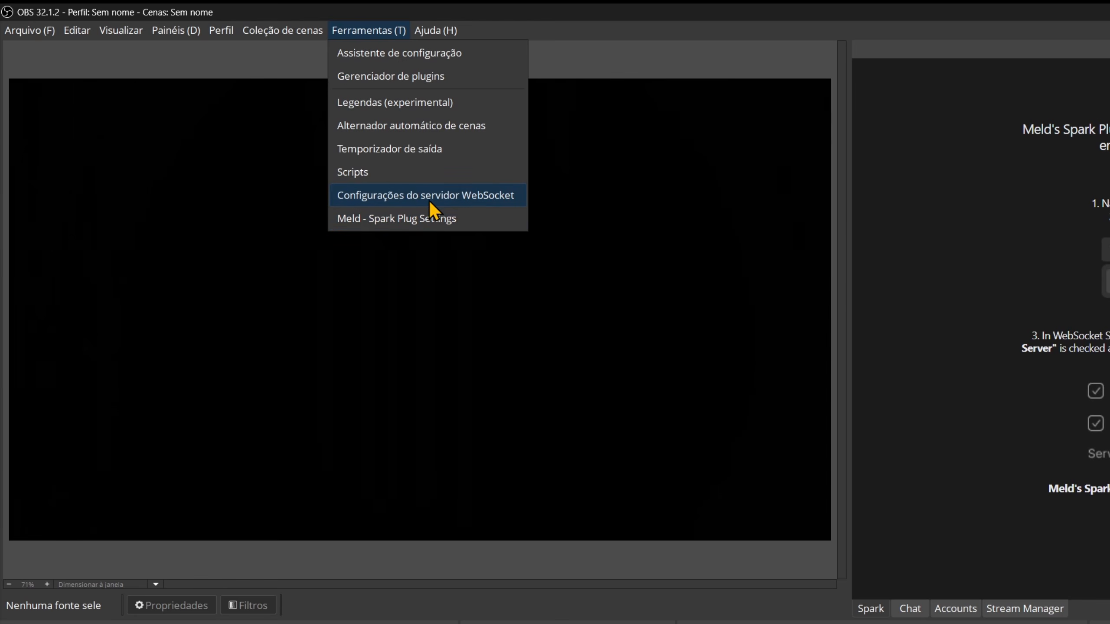
- Enable the WebSocket server with authentication and a password, apply it, then start Spark's Log in
left_click(456, 196)
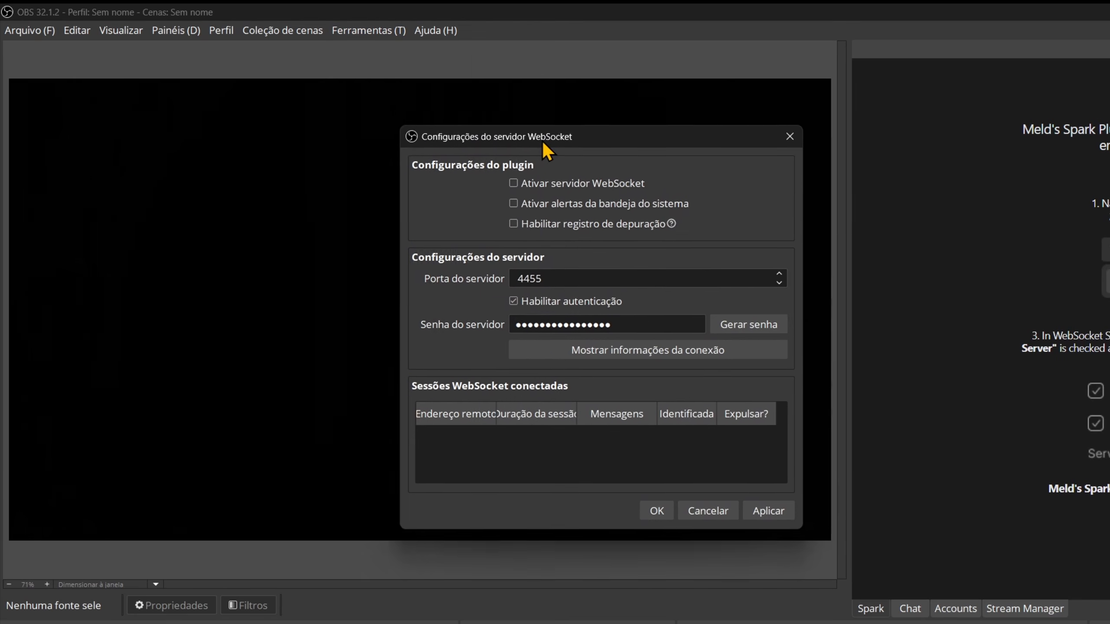
left_click(549, 161)
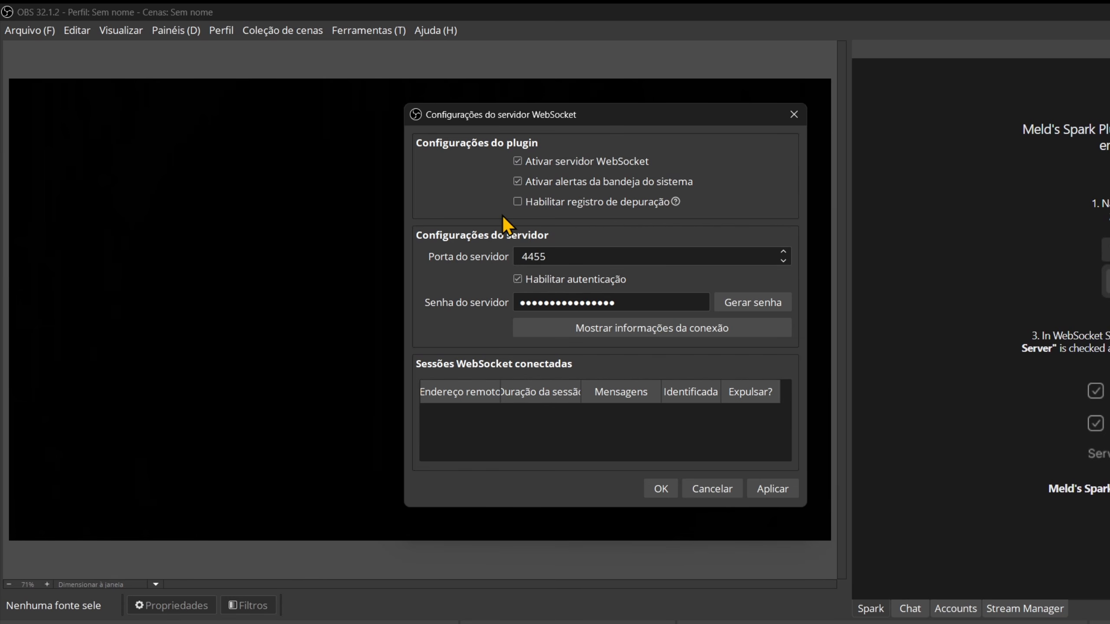
left_click(562, 257)
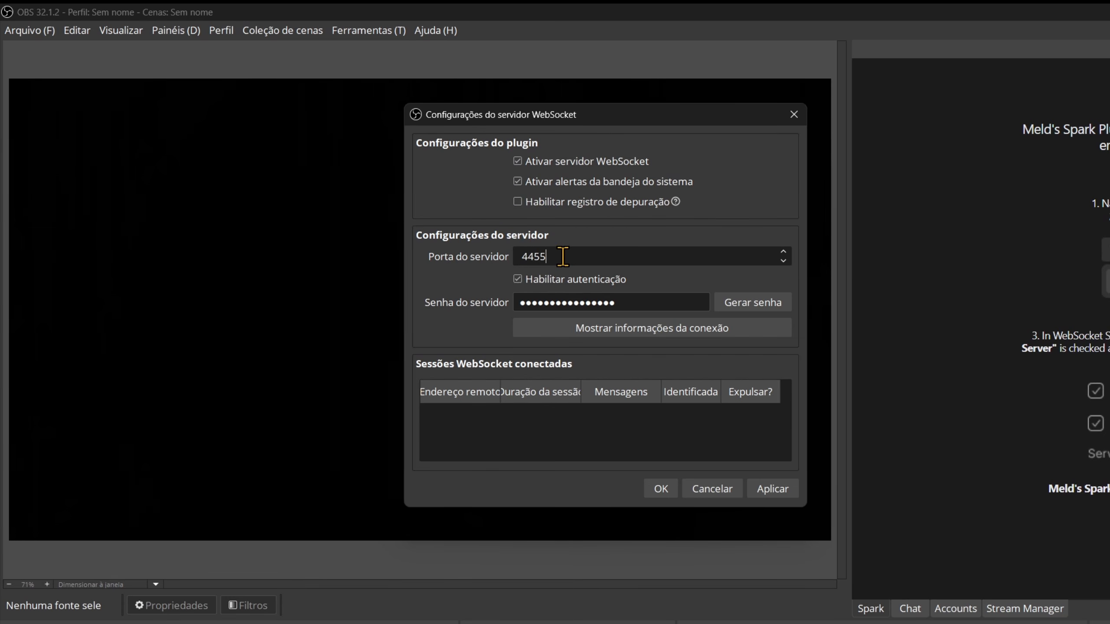
left_click(643, 303)
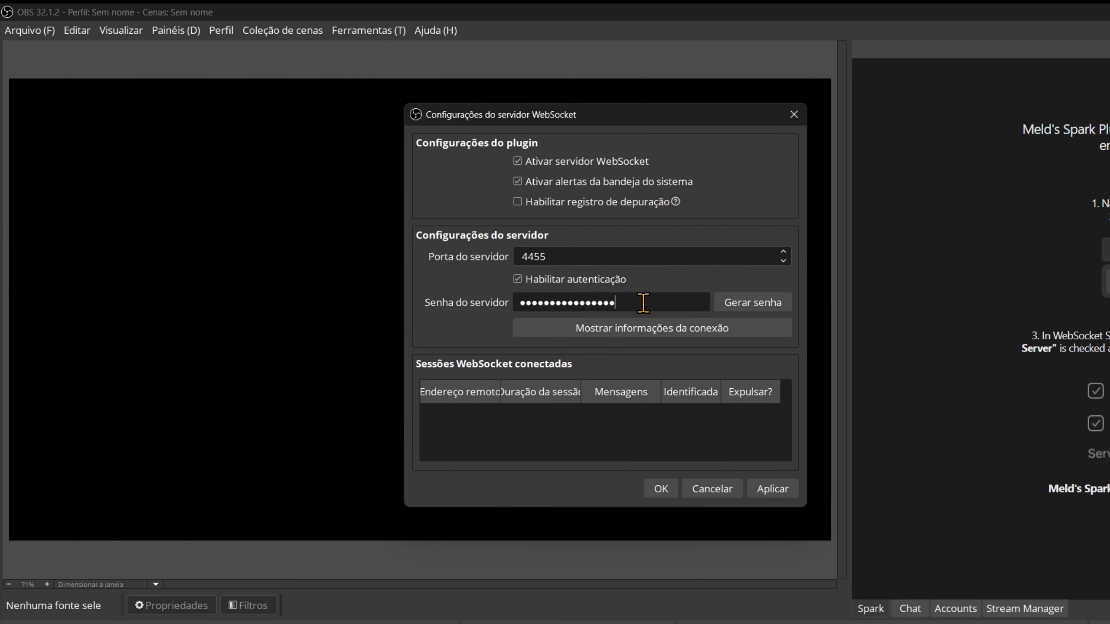
left_click(772, 497)
left_click(833, 455)
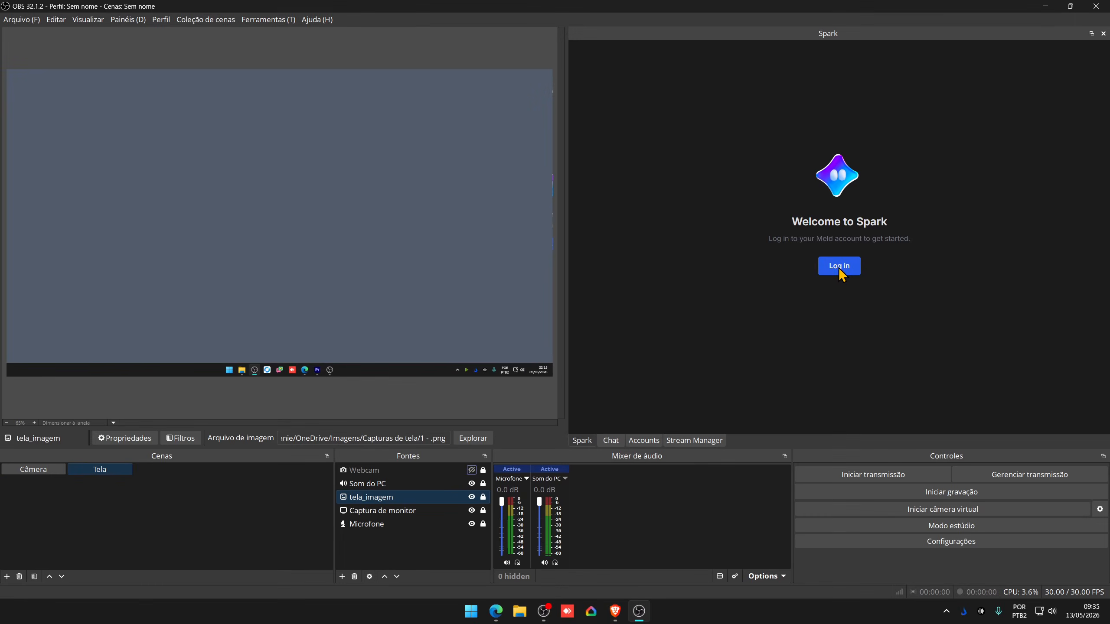
left_click(841, 271)
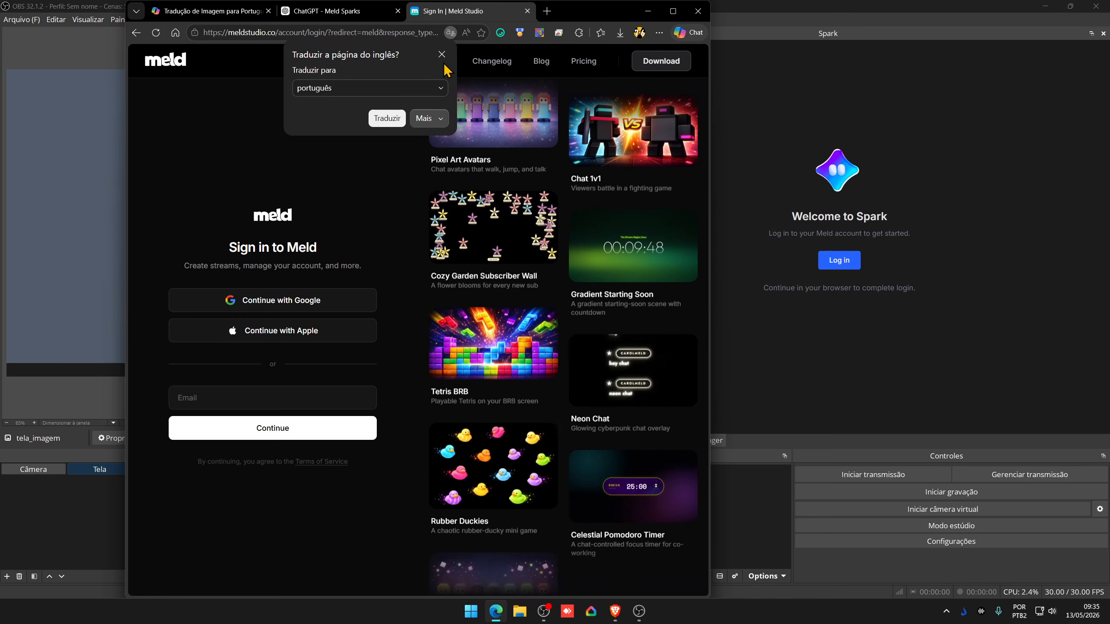
- Dismiss the translate popup and choose Continue with Google on the Meld sign-in page
left_click(441, 55)
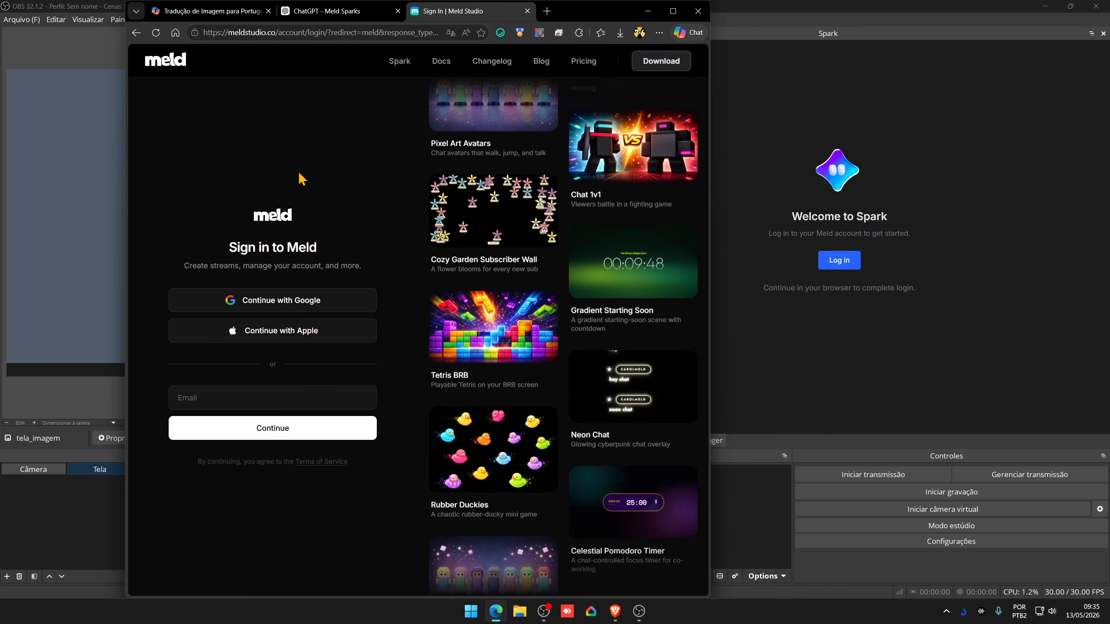
left_click(302, 309)
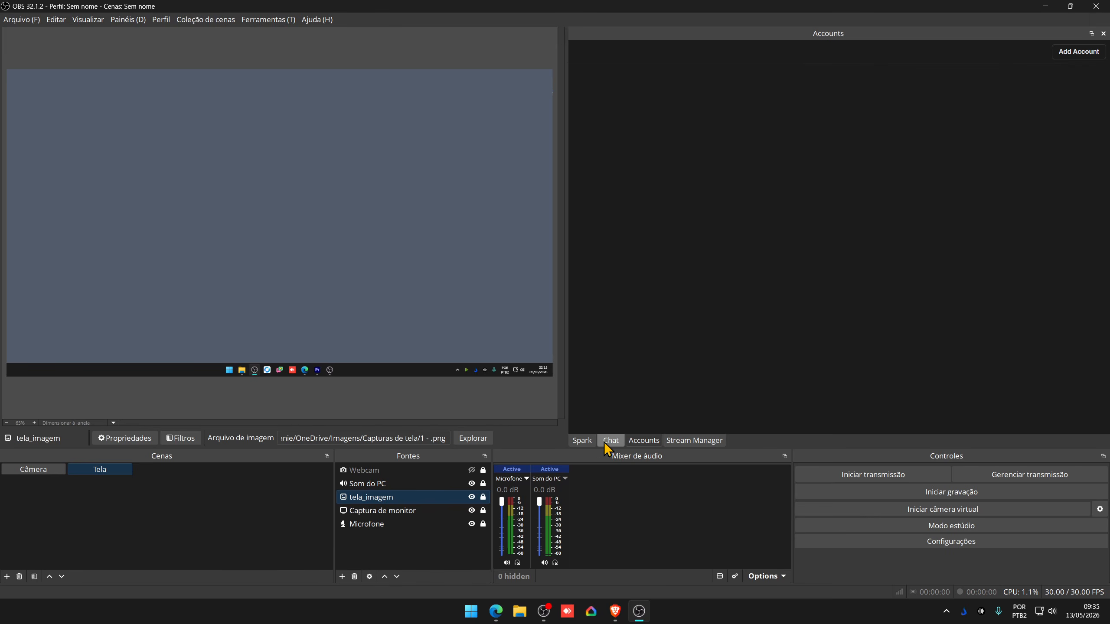
left_click(582, 441)
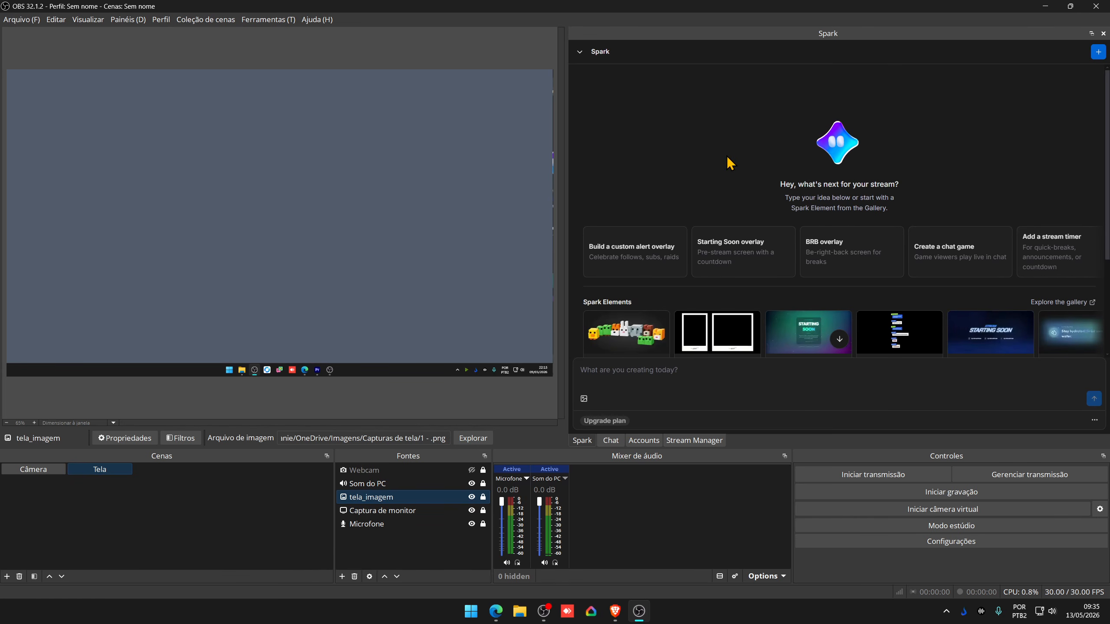
scroll(730, 163, "down", 3)
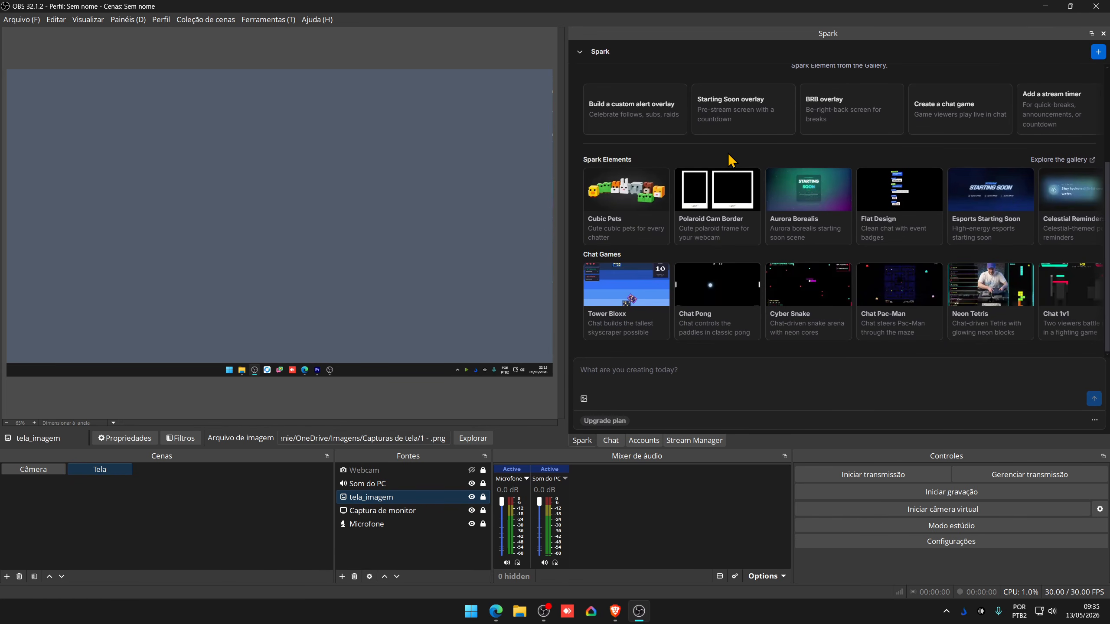
scroll(731, 160, "up", 3)
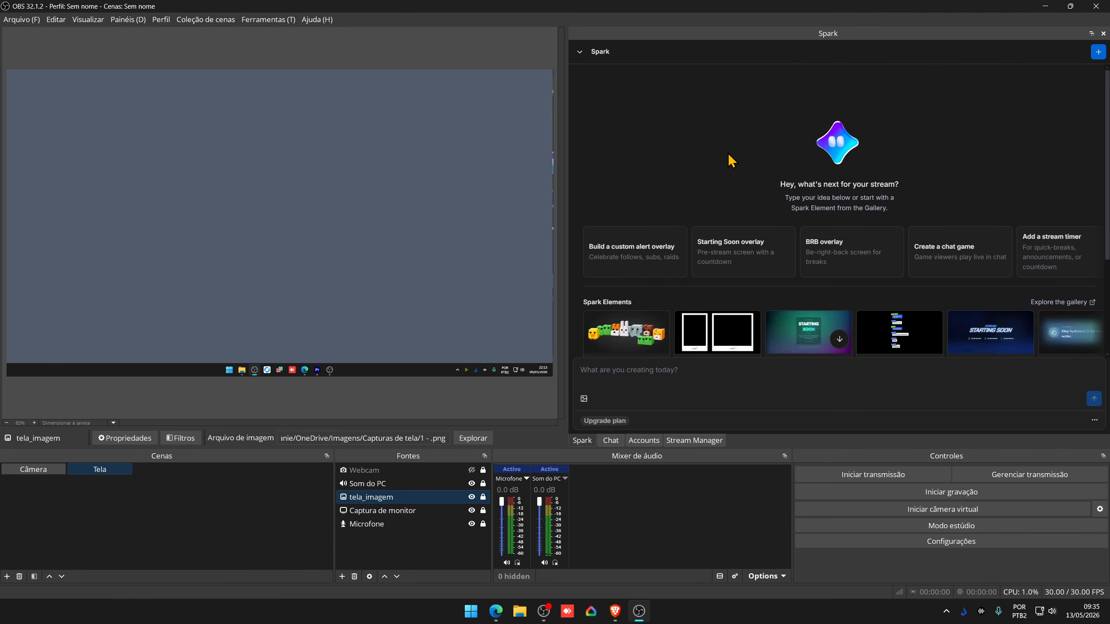
left_click(645, 442)
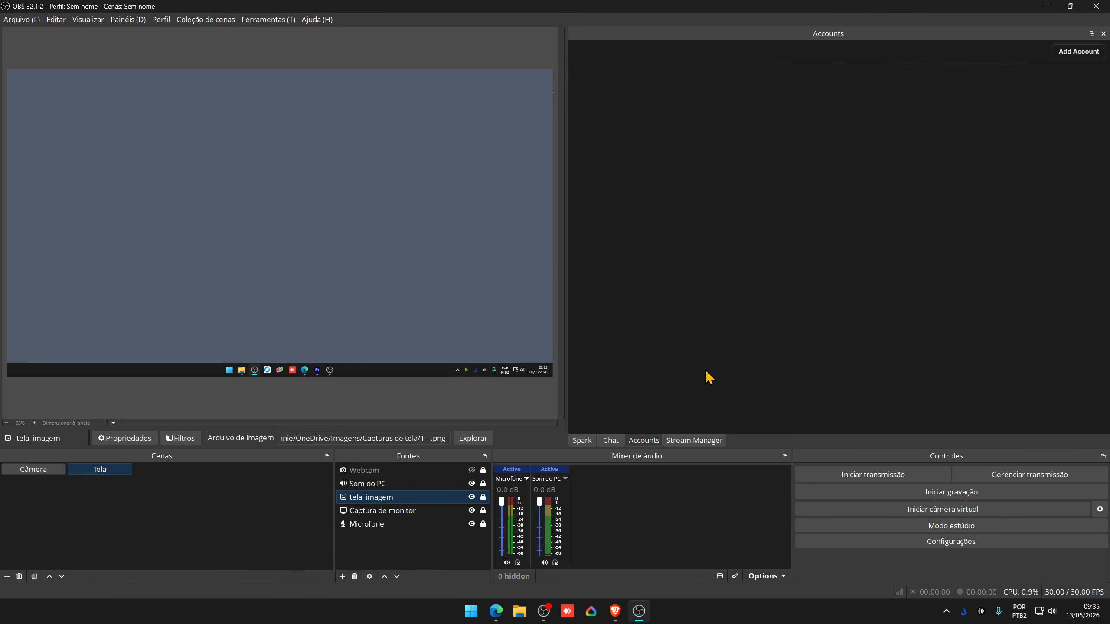
- Add Twitch, TikTok, YouTube and Kick account entries to the Accounts dock
left_click(1080, 52)
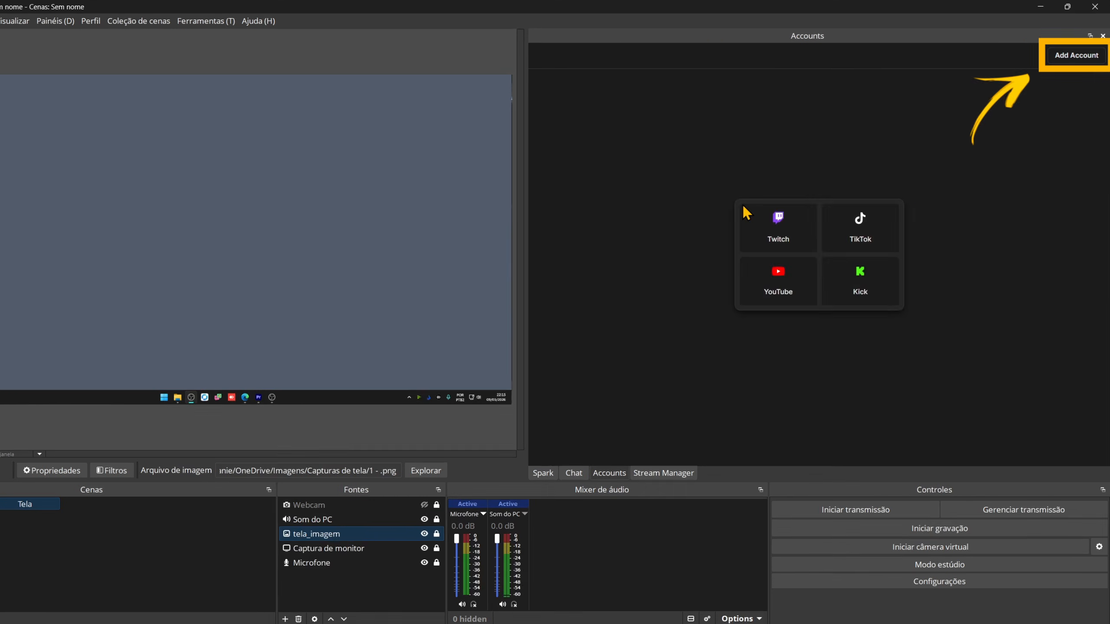
left_click(647, 317)
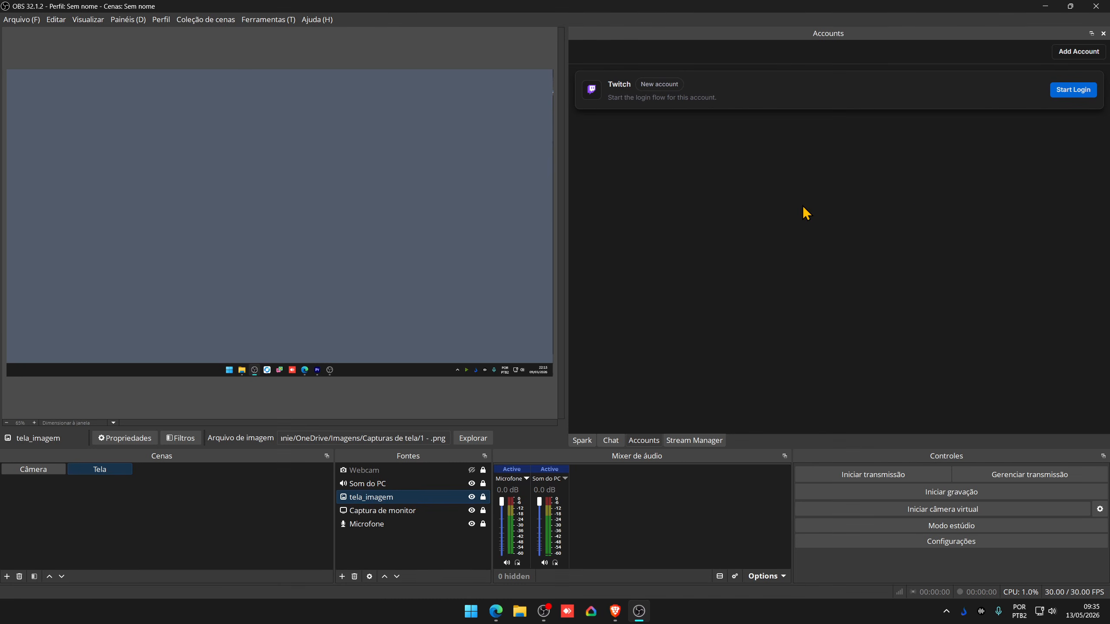
left_click(1070, 52)
left_click(879, 212)
left_click(1076, 53)
left_click(801, 274)
left_click(1076, 52)
left_click(878, 266)
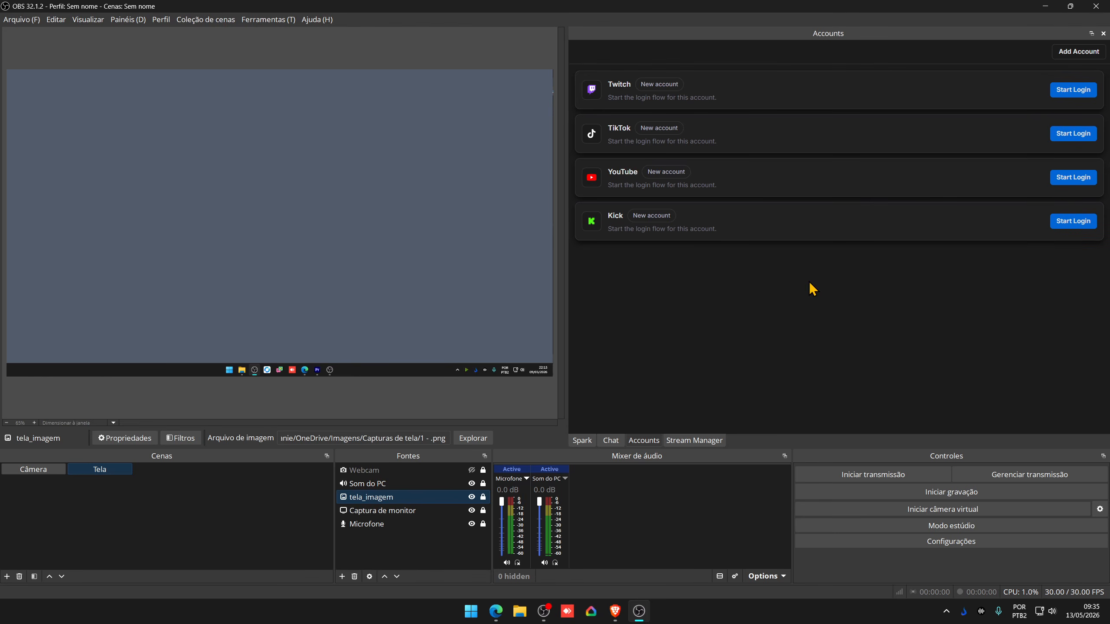
- Log in to Twitch, authorize the connection, and view its stream title and category
left_click(1073, 90)
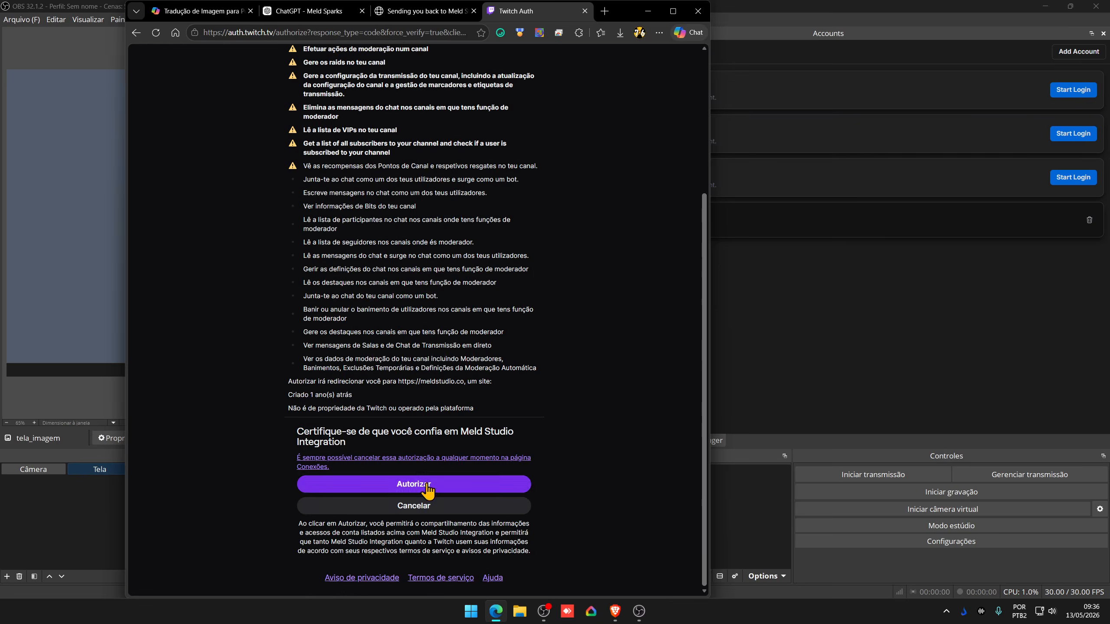
left_click(441, 491)
left_click(690, 441)
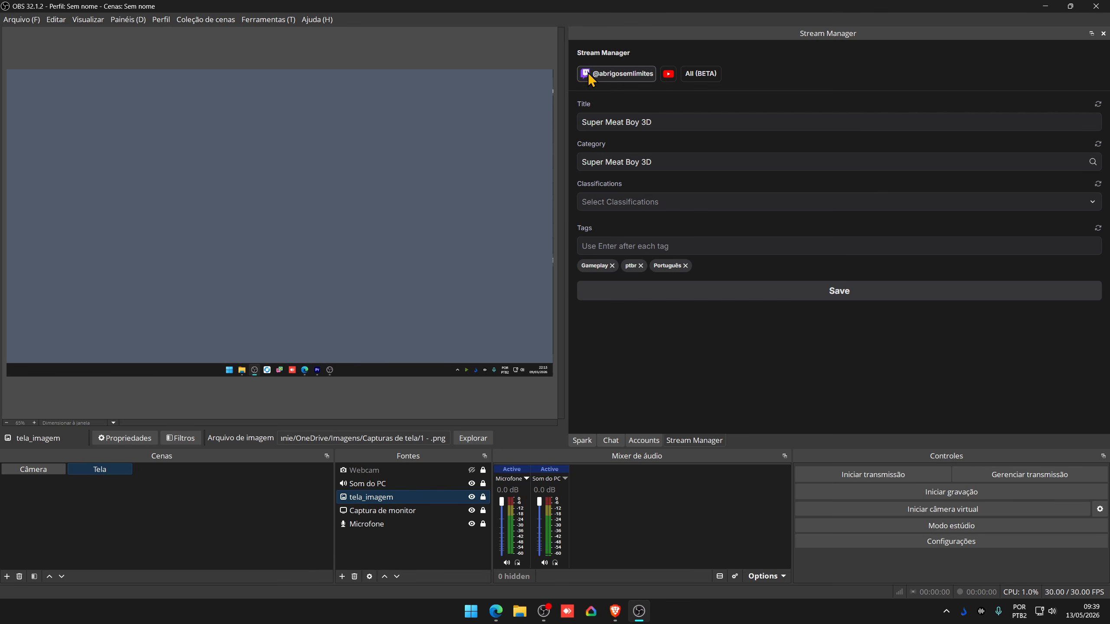
- Review the YouTube stream details in the Stream Manager's All (BETA) view
left_click(701, 74)
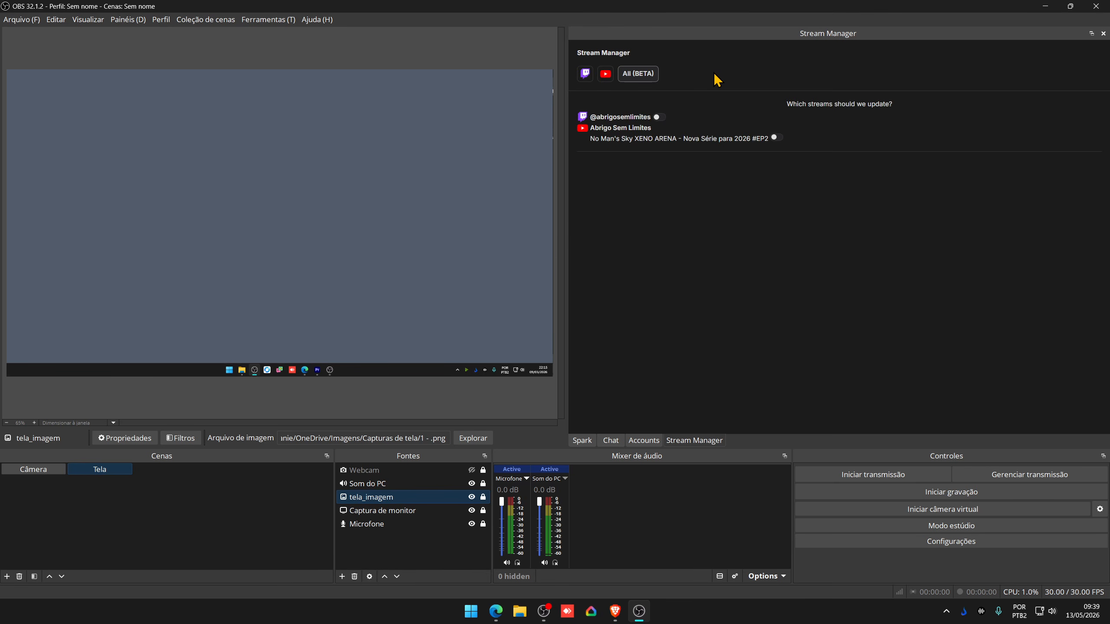
left_click(607, 75)
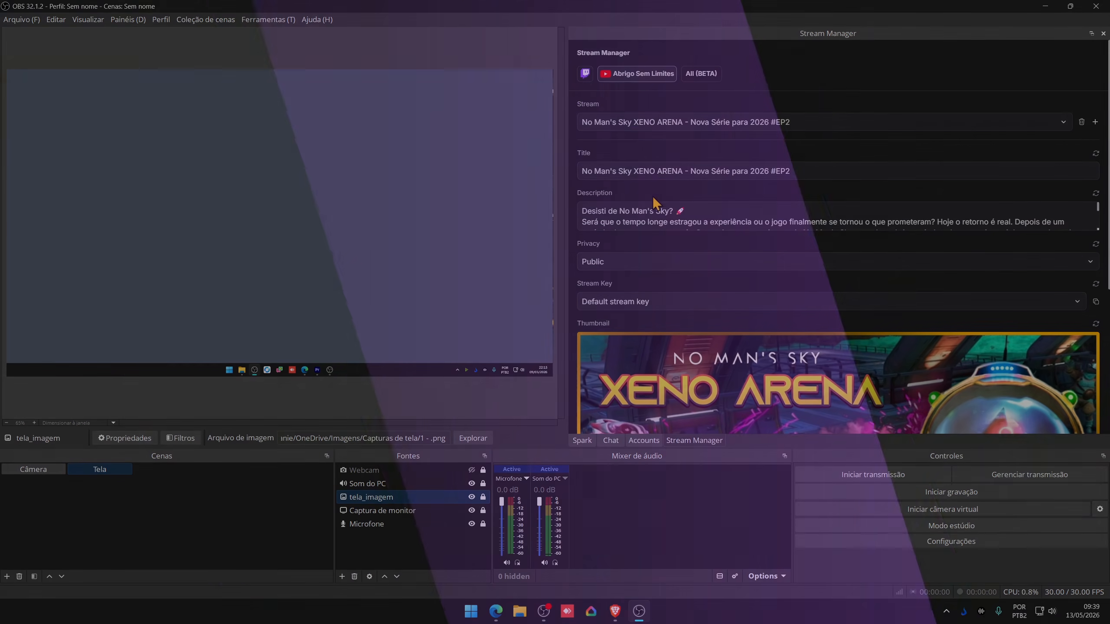
scroll(662, 177, "down", 5)
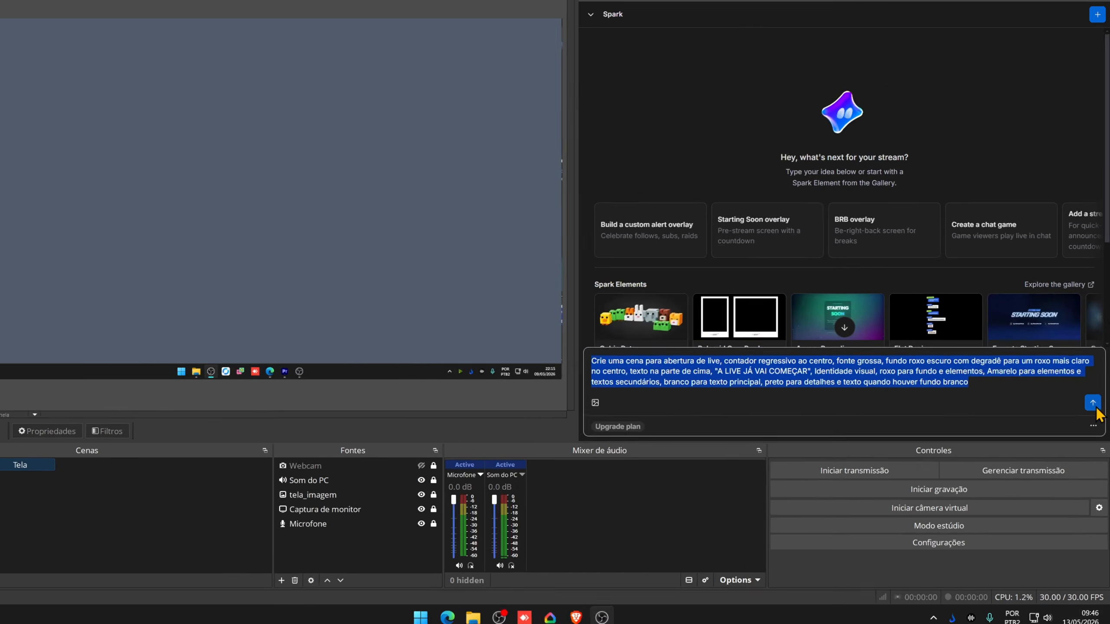
- Send the purple countdown opening-scene prompt to Spark to create the Abertura scene
left_click(1095, 413)
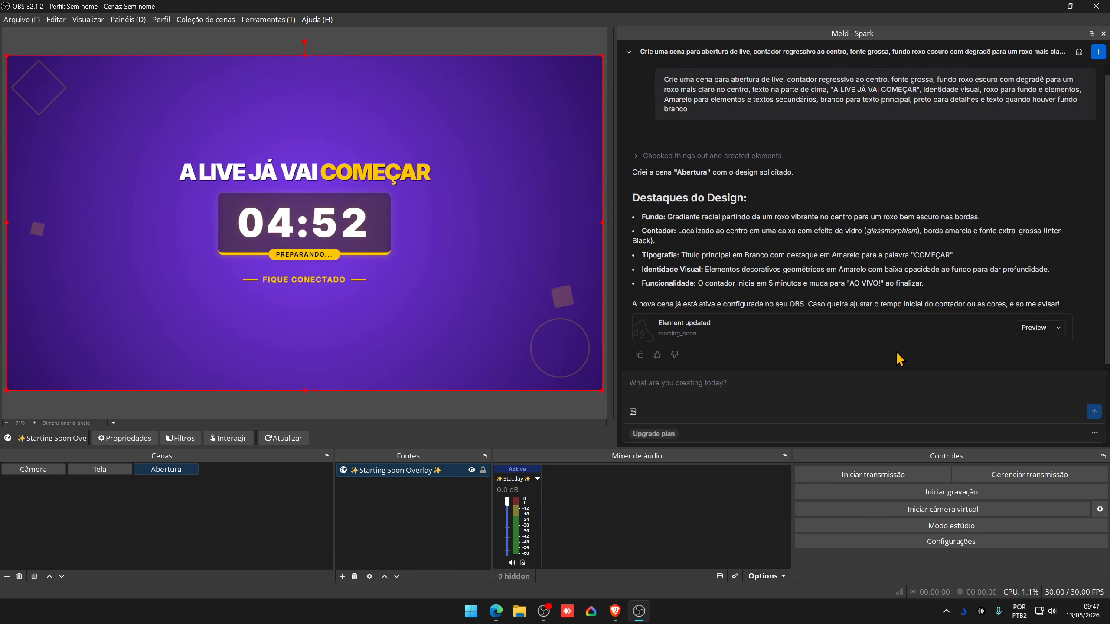
- Rework the previous prompt into a dark purple chat box request with a CHAT AO VIVO footer and send it to Spark
left_click(713, 384)
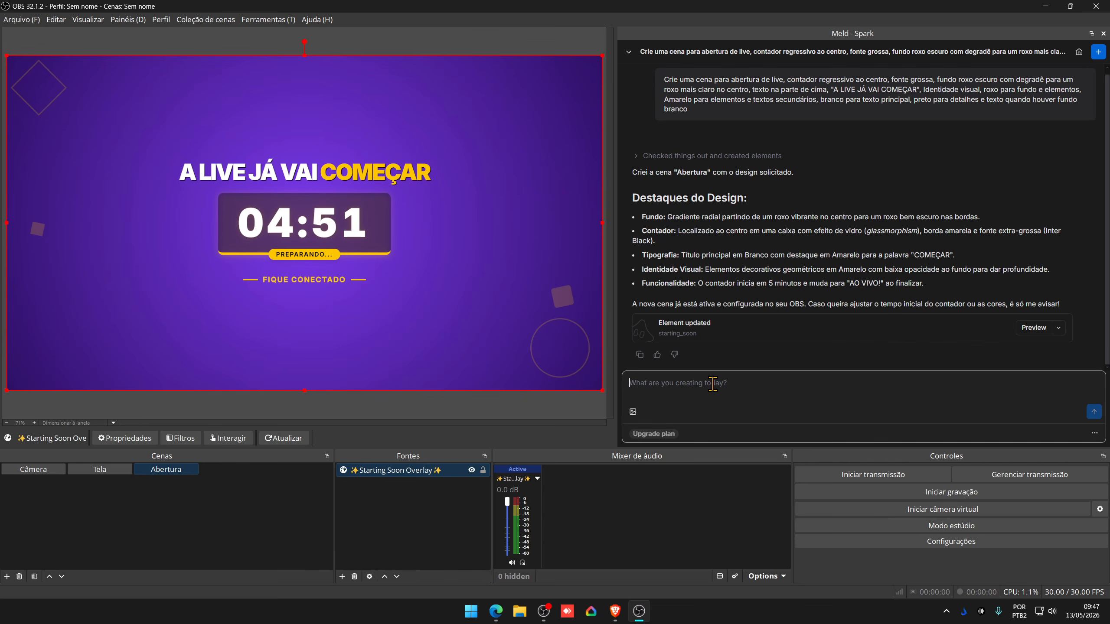
type("Crie uma cena para abertura de live, contador regressivo ao centro, fonte grossa, fundo roxo escuro com degradê para um roxo mais claro no centro, texto na parte de cima, \"A LIVE JÁ VAI COMEÇAR\", Identidade visual, roxo para fundo e elementos, Amarelo para elementos e textos secundários, branco para texto principal, preto para detalhes e texto quando houver fundo branco")
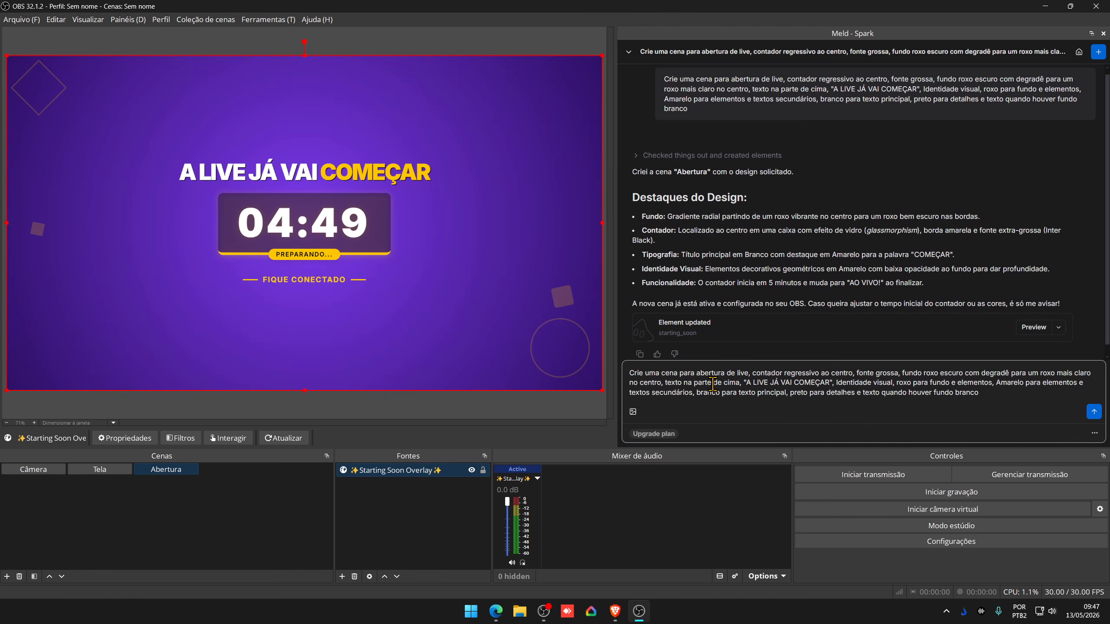
key("Up")
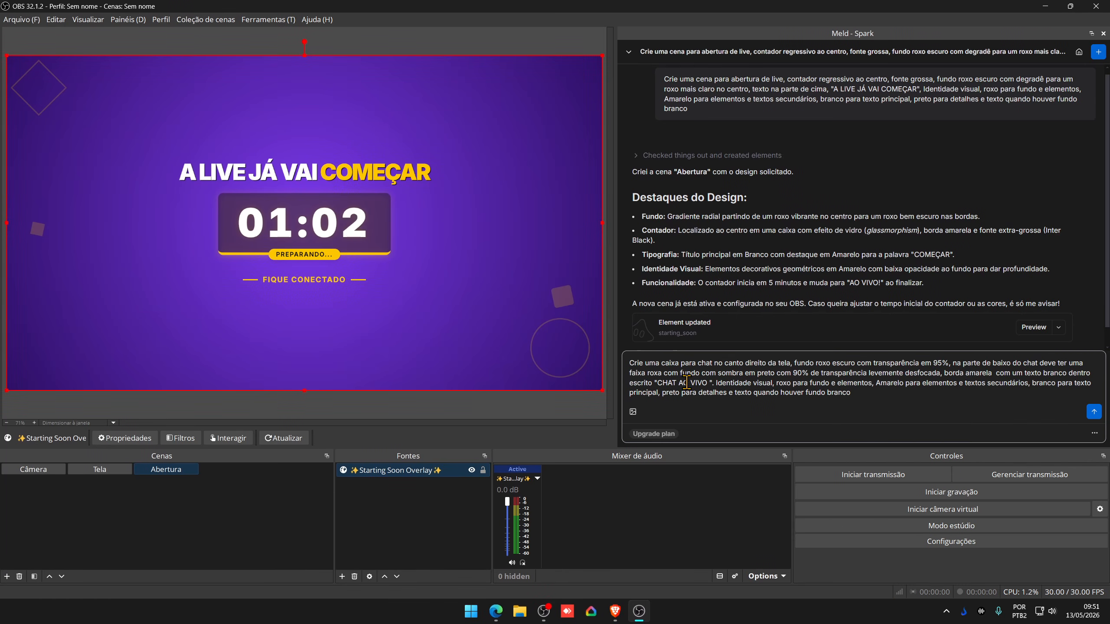
left_click(1095, 413)
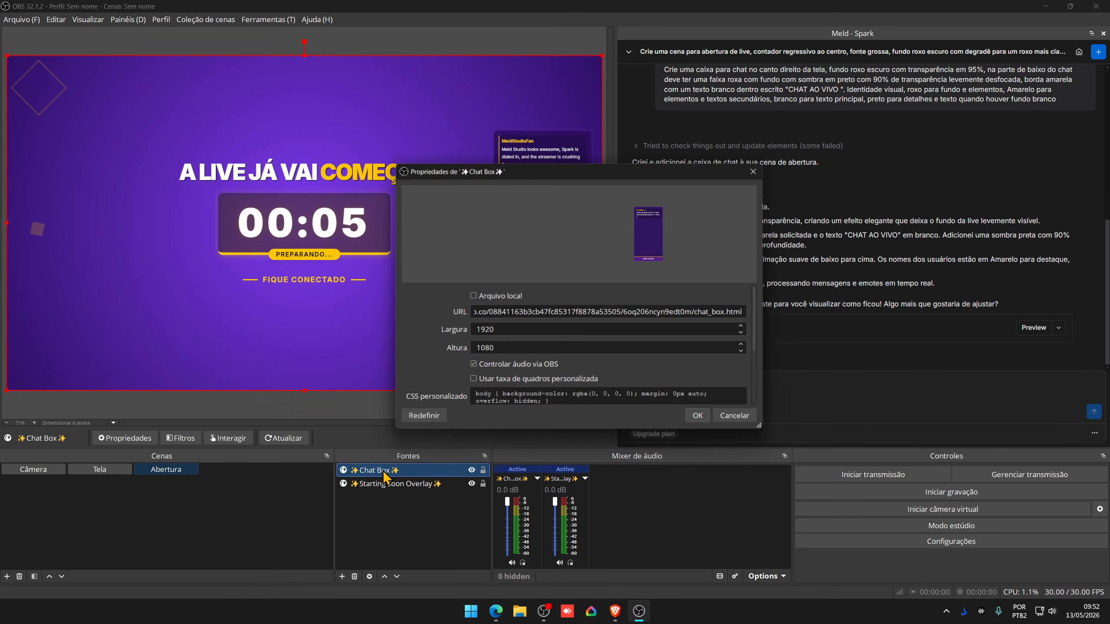
- Edit the Chat Box's 1920 width in its properties and resize the box with its handles
left_click_drag(558, 177, 214, 132)
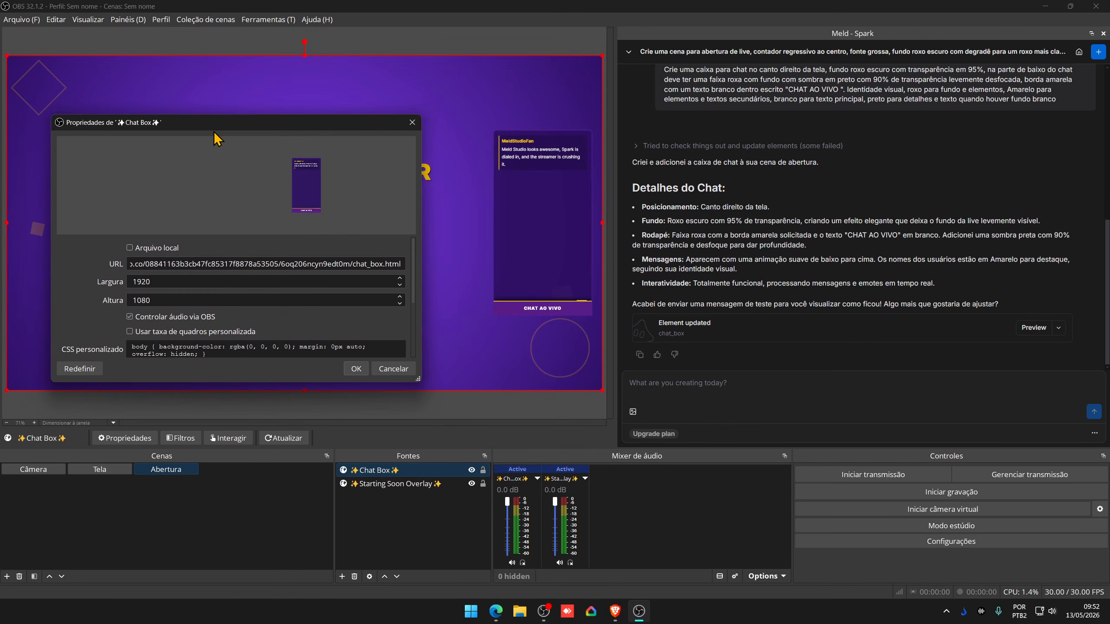
left_click_drag(168, 282, 128, 280)
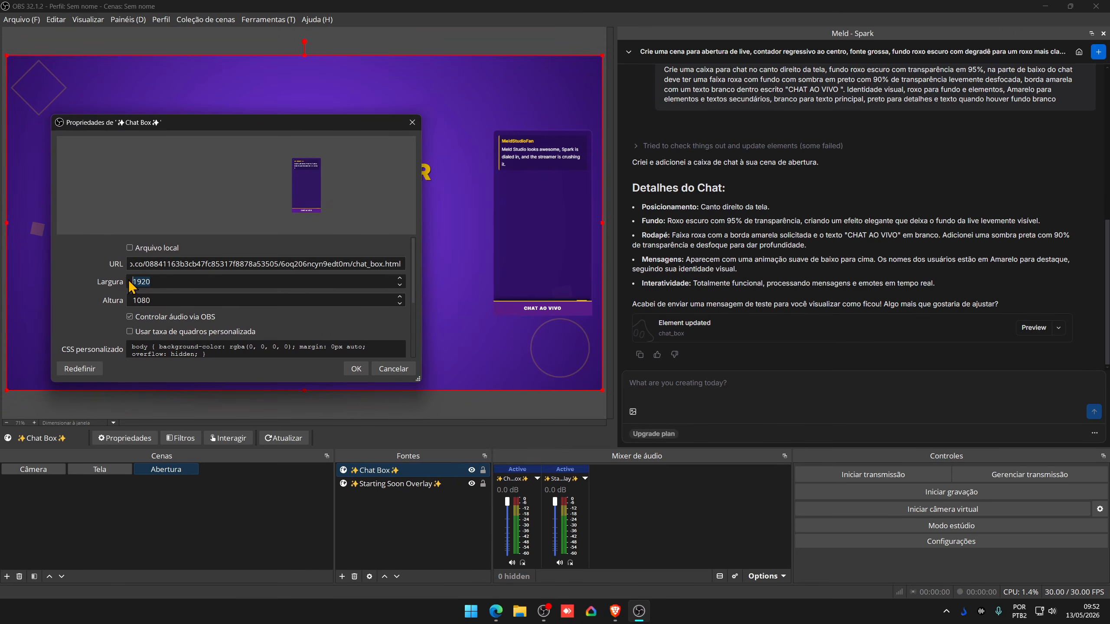
left_click(356, 369)
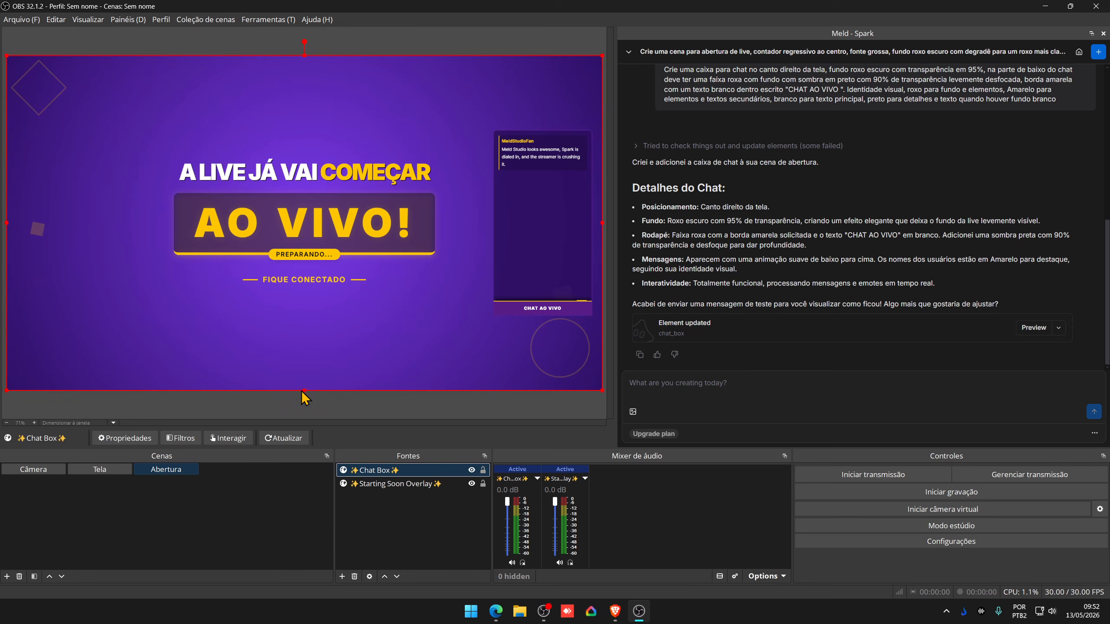
left_click_drag(302, 391, 348, 387)
left_click_drag(605, 224, 605, 284)
- Set the Chat Box width to 500 in its properties
double_click(398, 470)
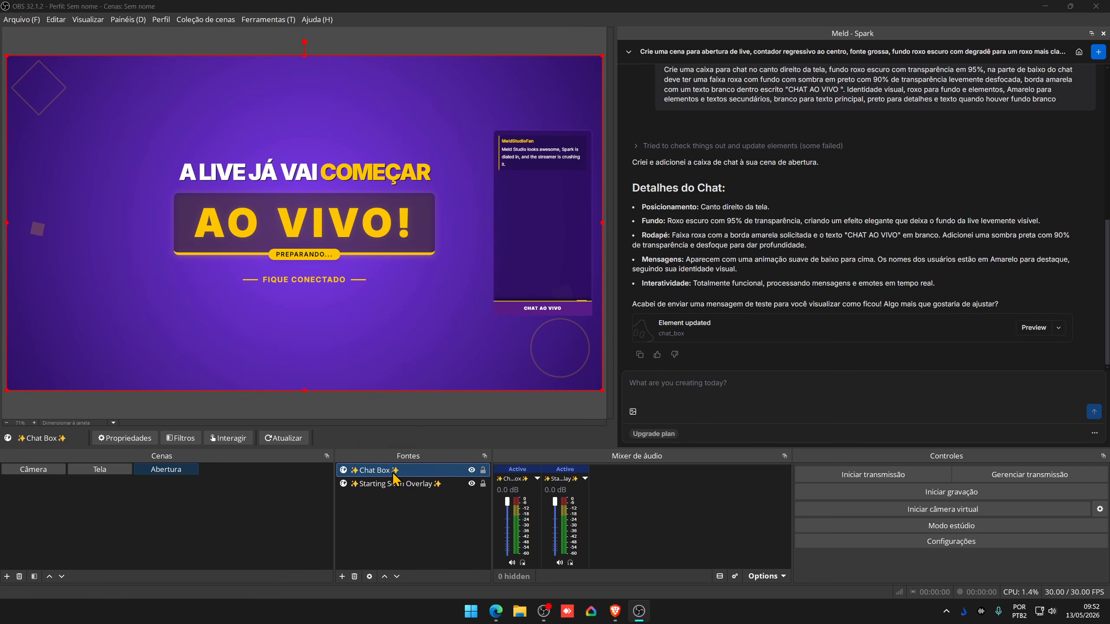
left_click_drag(493, 332, 427, 336)
type("380")
left_click(669, 417)
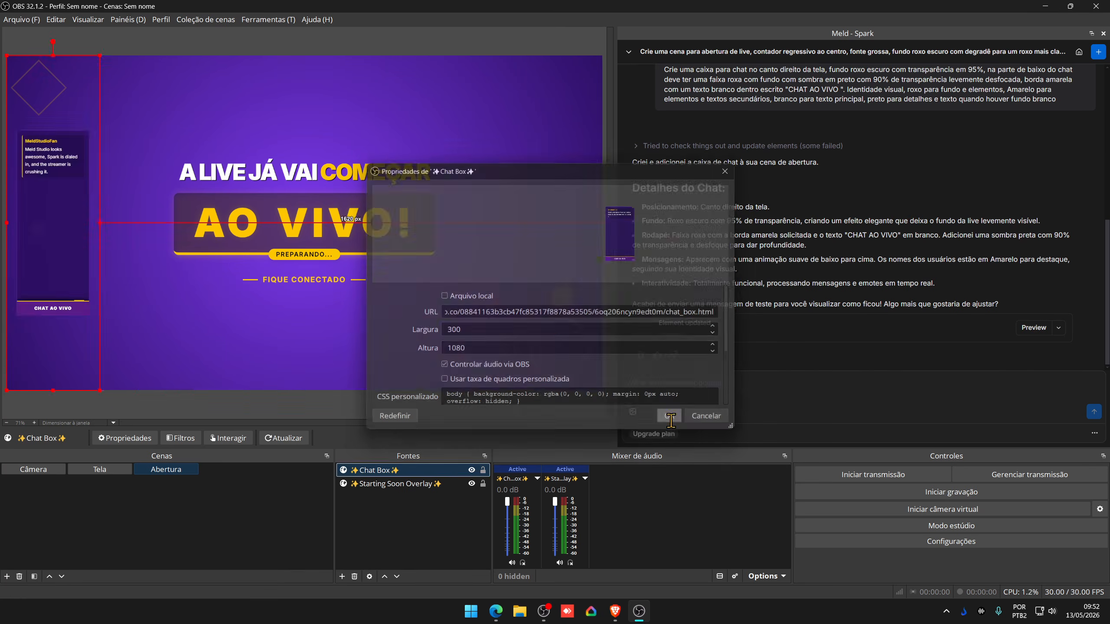
left_click_drag(66, 223, 199, 223)
double_click(400, 470)
left_click_drag(486, 331, 422, 337)
type("500")
left_click(670, 416)
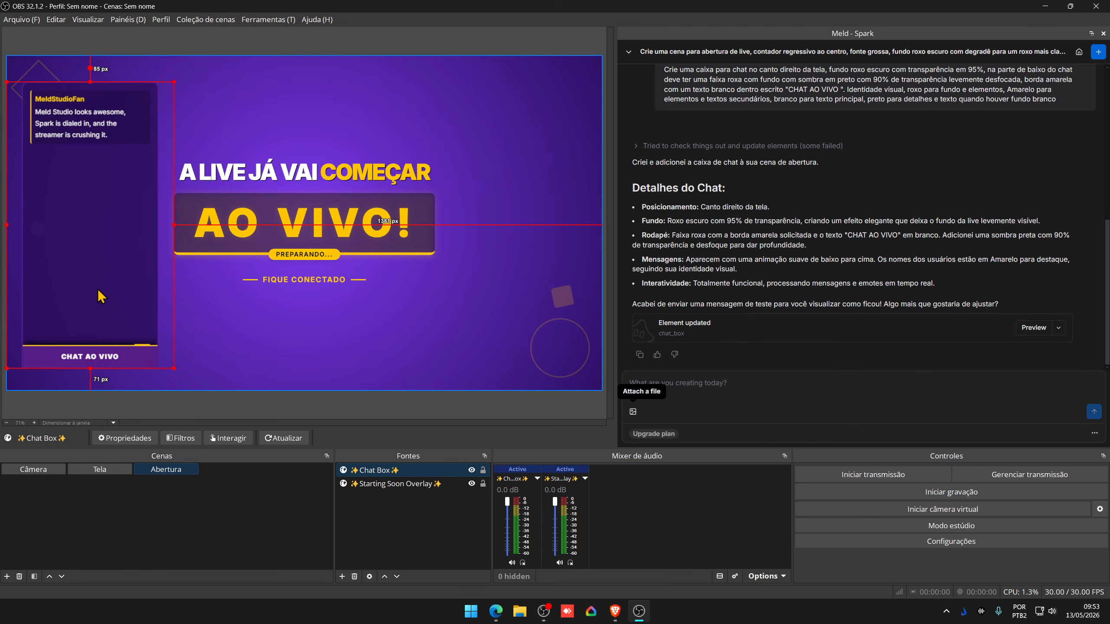
left_click(136, 22)
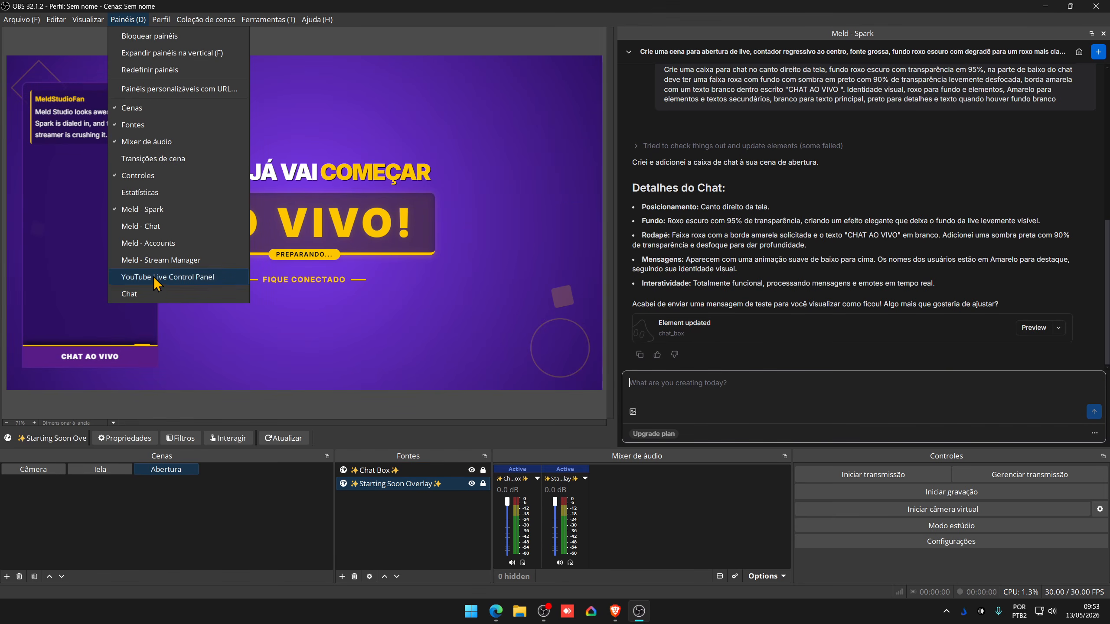
- Add and widen the Meld Chat panel, then send 'teste' to the chat
left_click(163, 231)
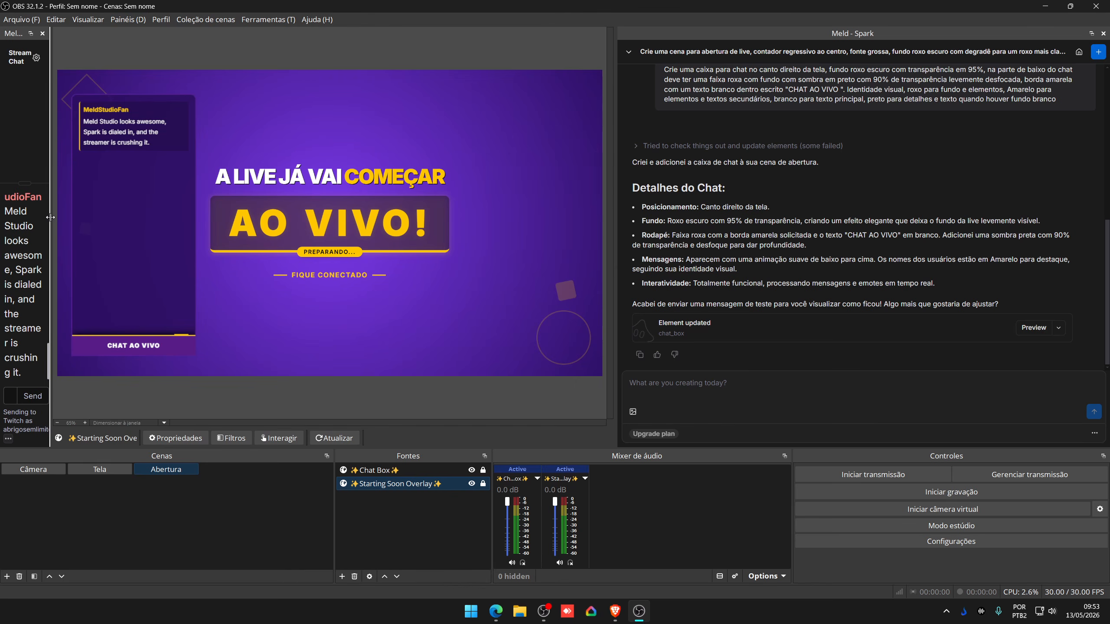
left_click_drag(51, 219, 238, 216)
left_click(92, 422)
type("teste")
key("Return")
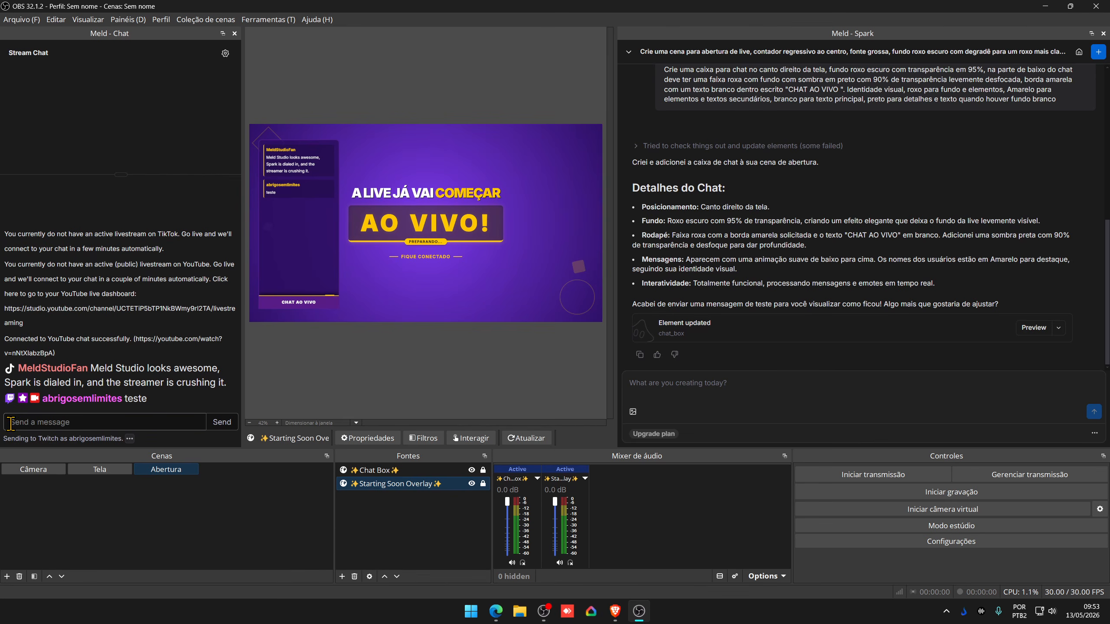
- Switch the chat destination to TikTok, then to YouTube, and send 'test'
left_click(129, 438)
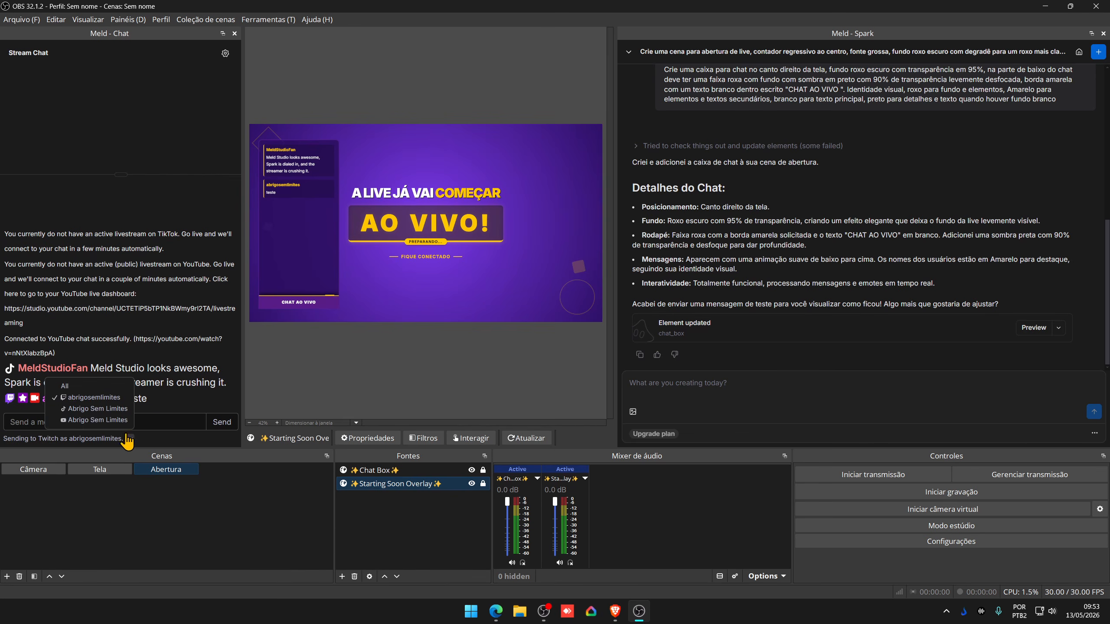
left_click(97, 411)
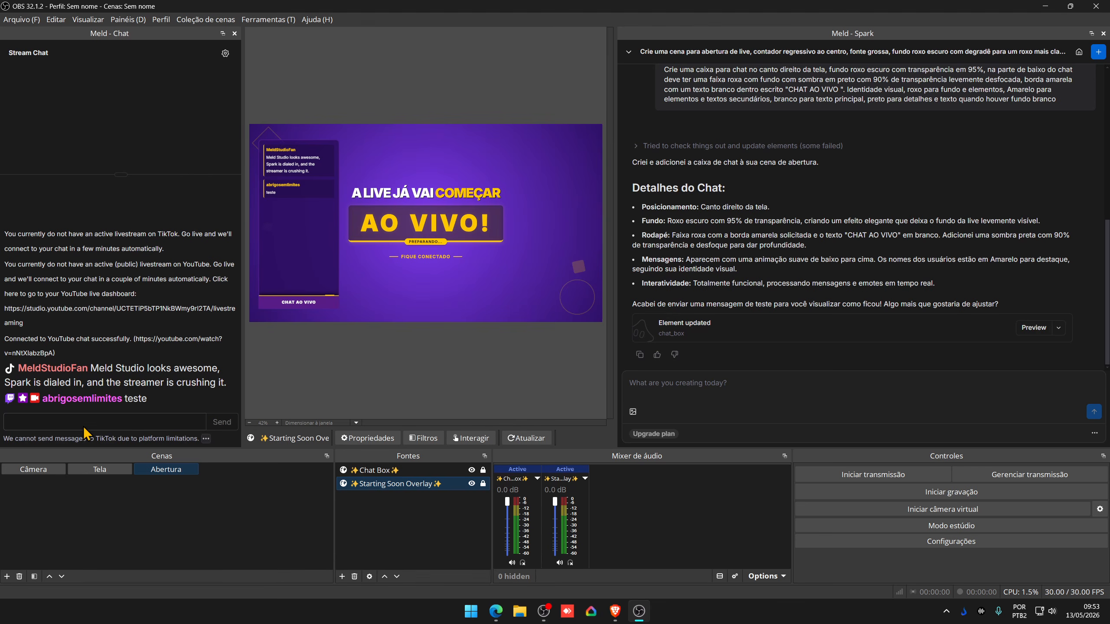
left_click(206, 438)
left_click(167, 421)
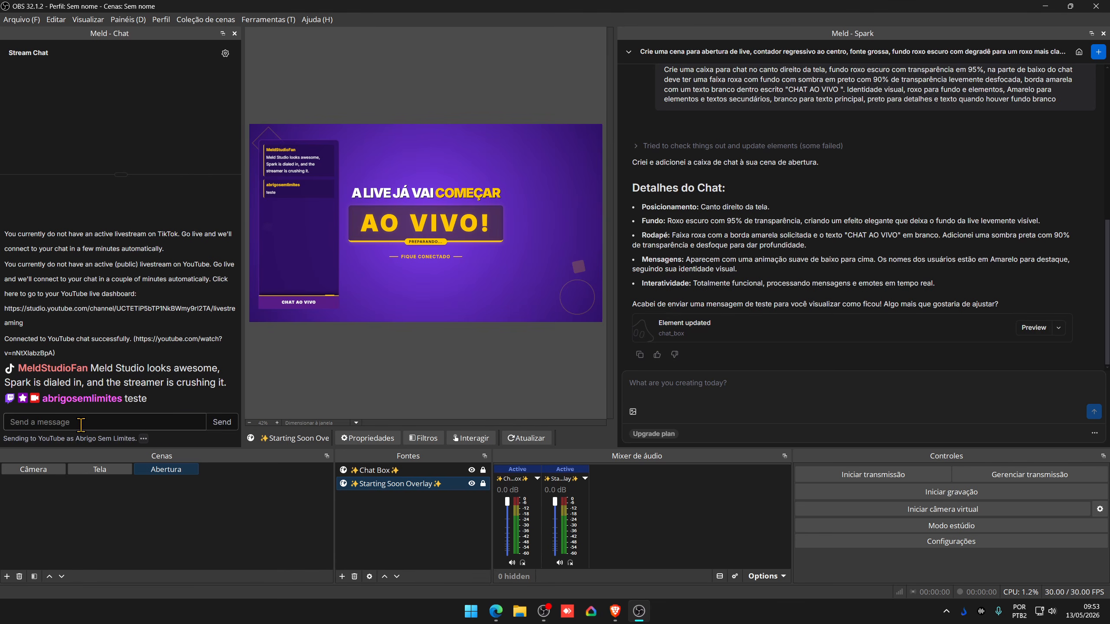
type("teste")
key("Return")
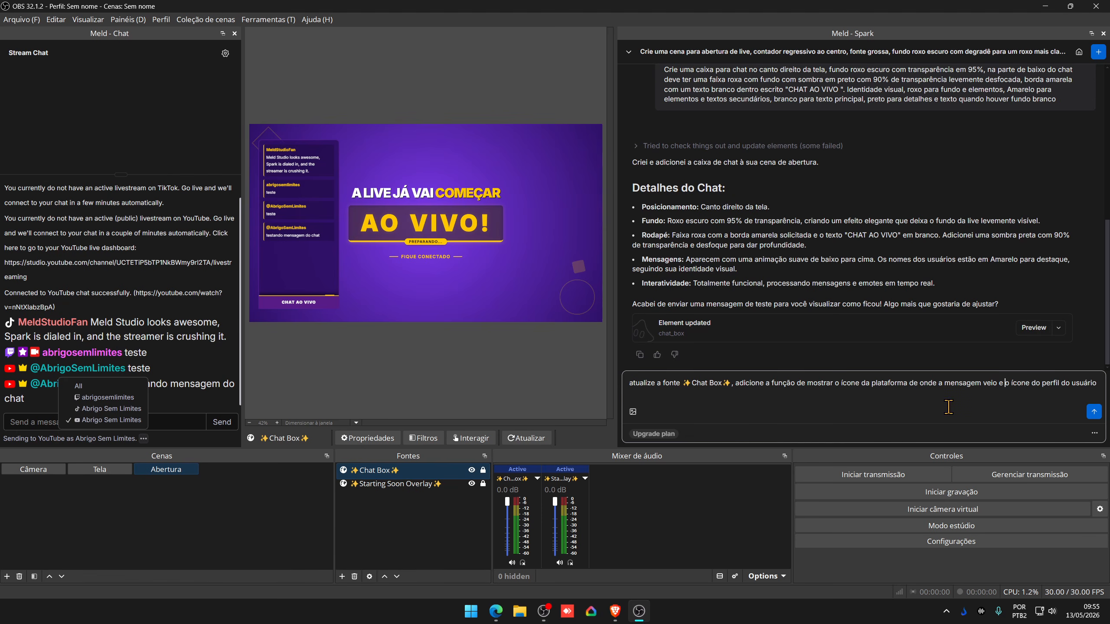
- Submit the Spark request for platform icons and viewer profile pictures in the Chat Box
left_click(1093, 409)
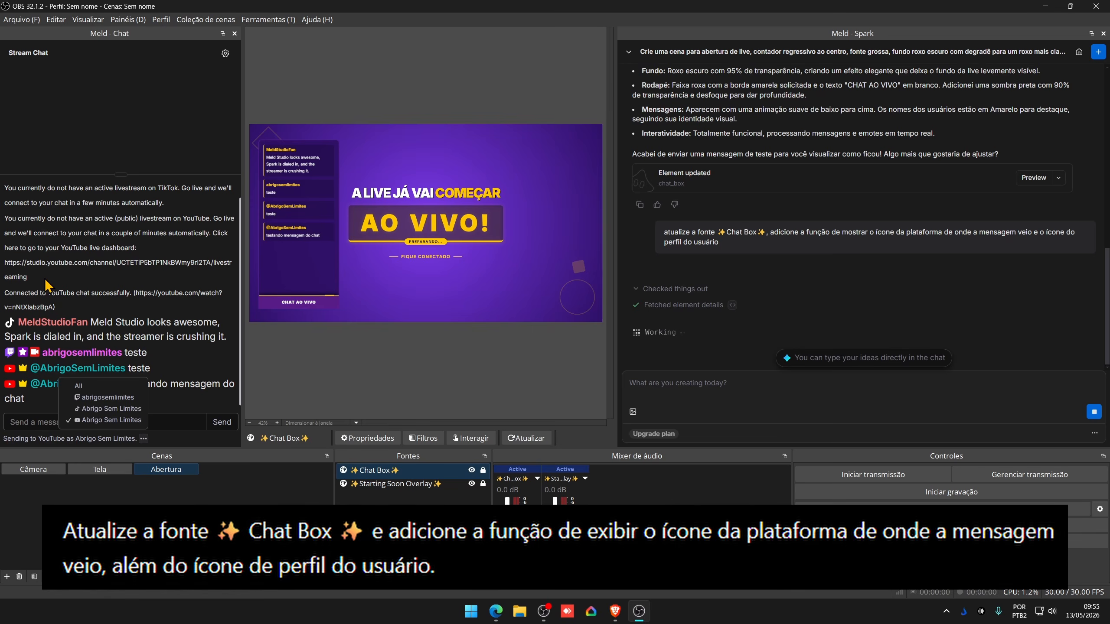
left_click(105, 398)
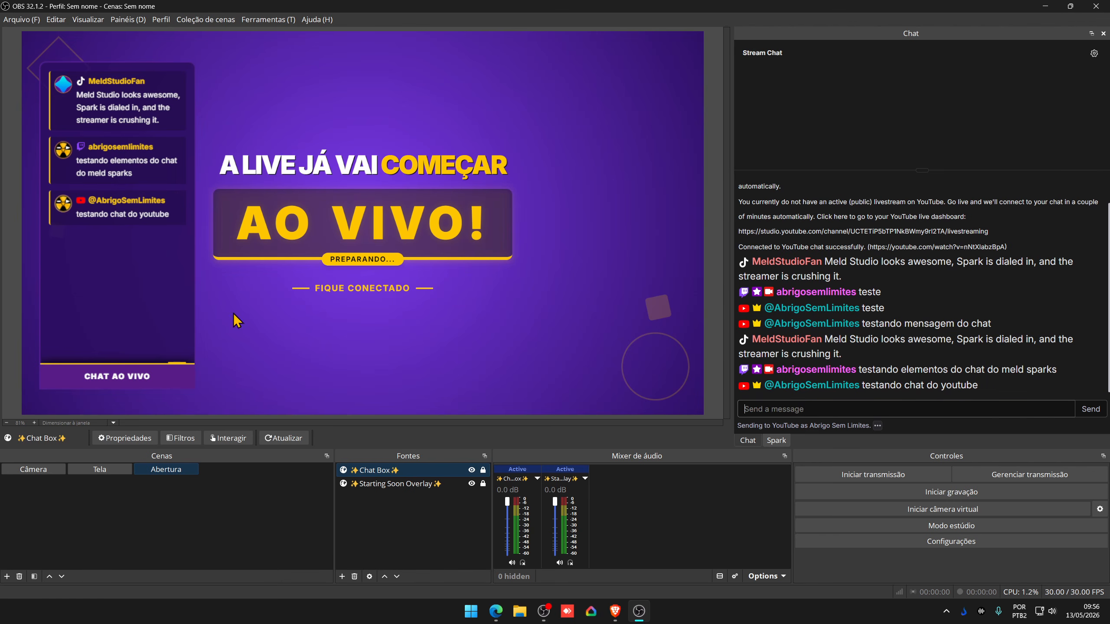
left_click(780, 440)
- Draft a new Spark prompt for a screen-plus-webcam gameplay scene
left_click(778, 372)
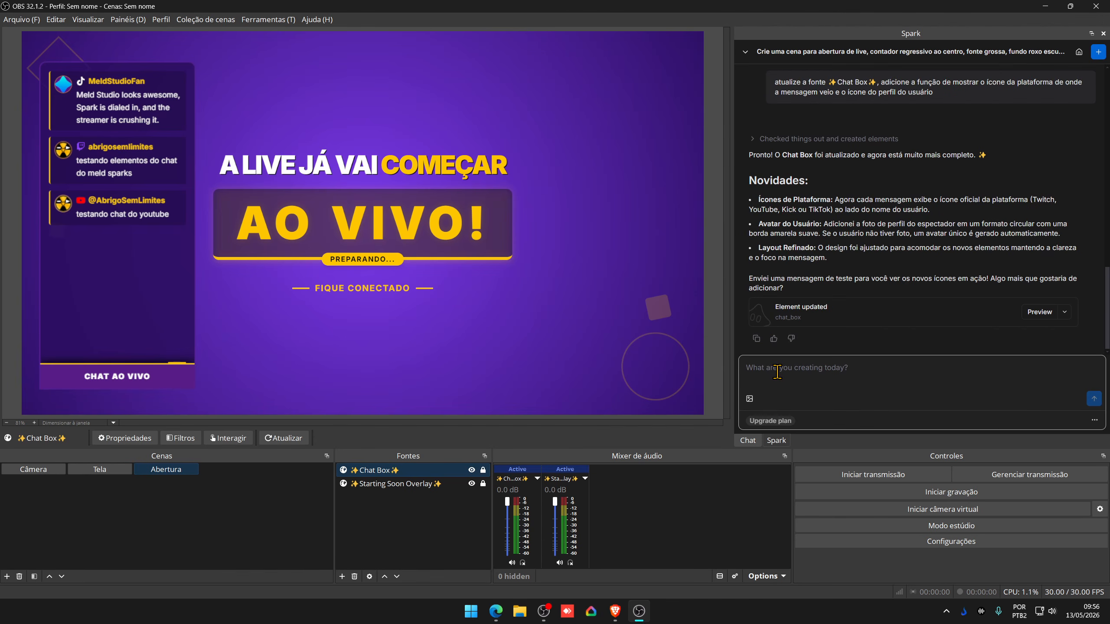
type("d")
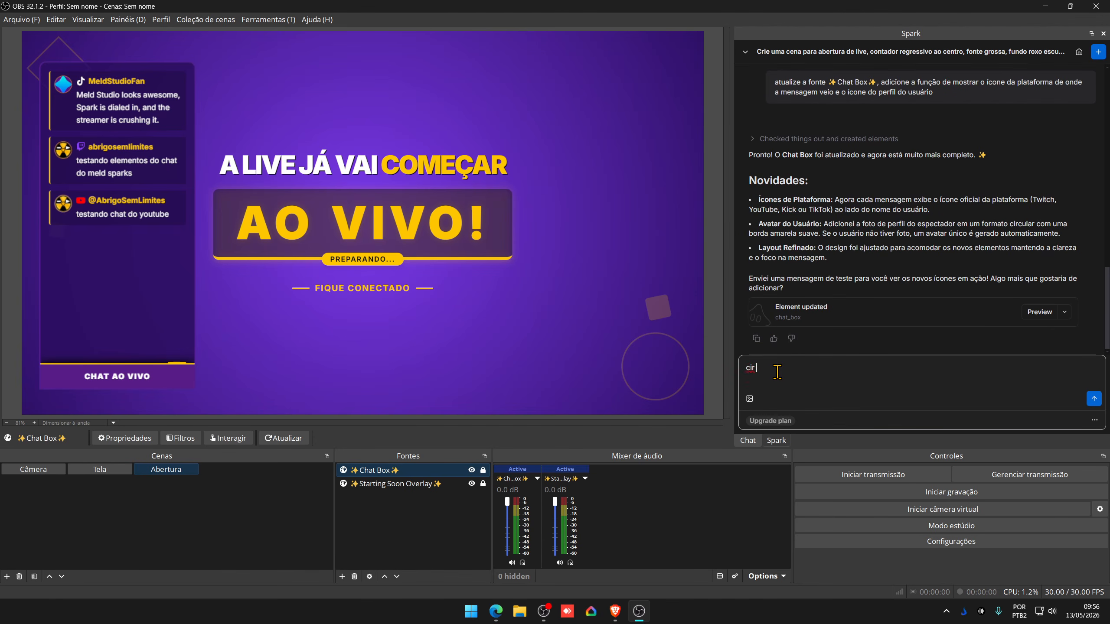
scroll(825, 186, "up", 10)
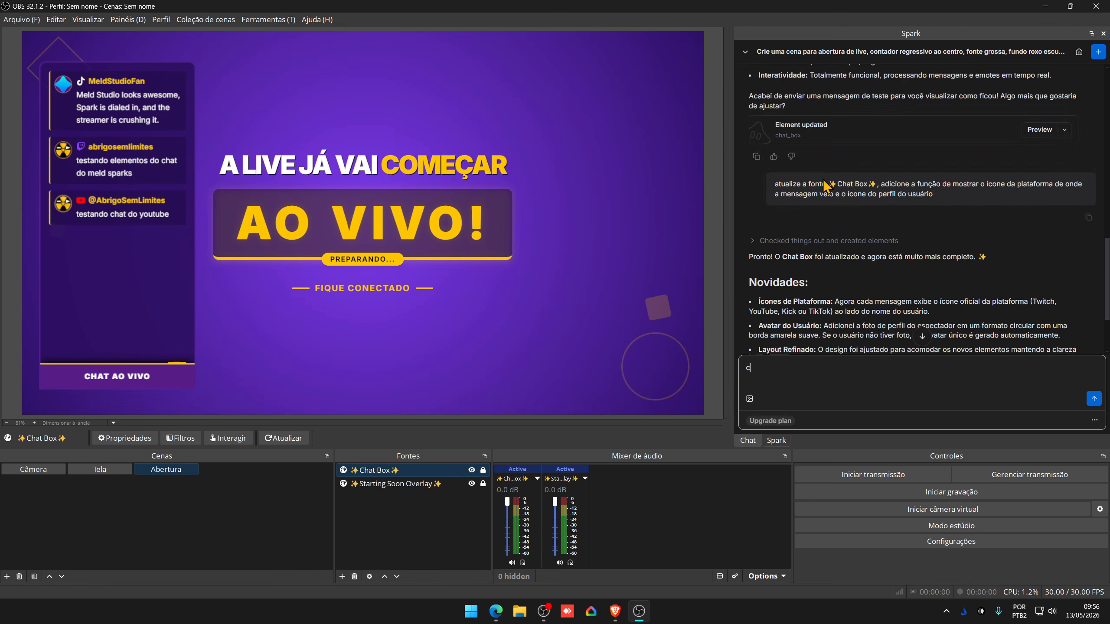
scroll(821, 189, "up", 5)
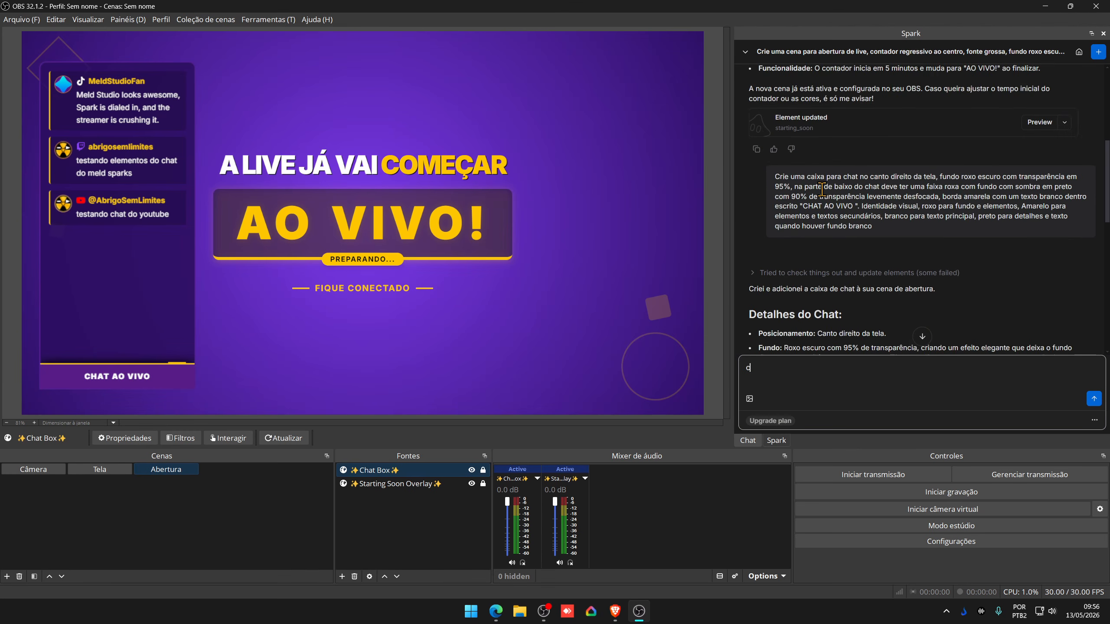
scroll(822, 189, "down", 4)
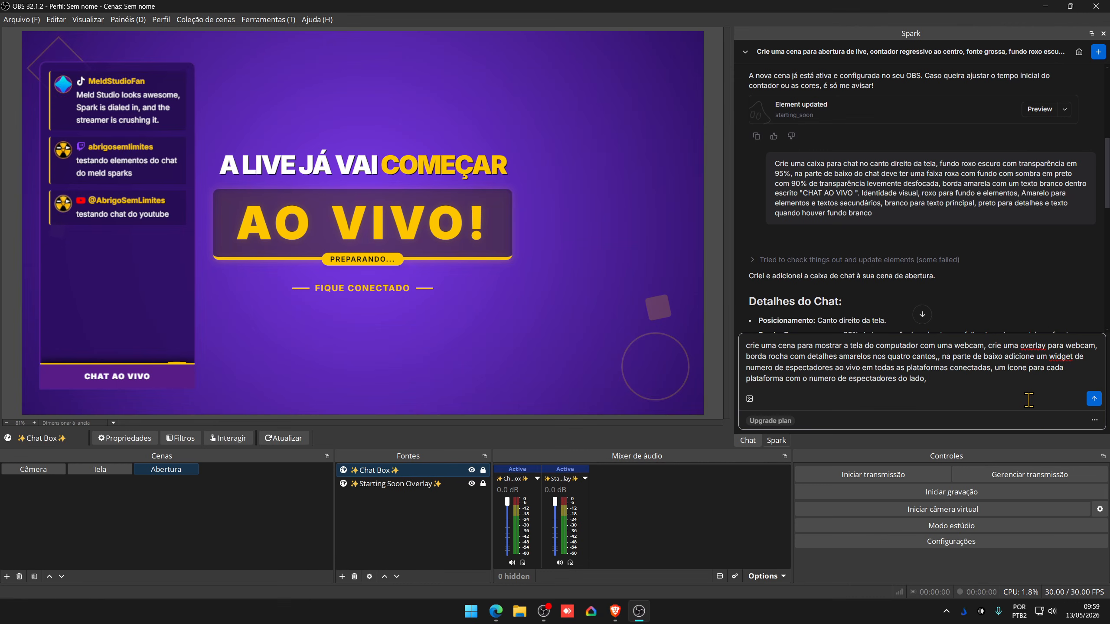
- Have Spark build the Gameplay scene, then request a full square purple webcam border
left_click(1095, 403)
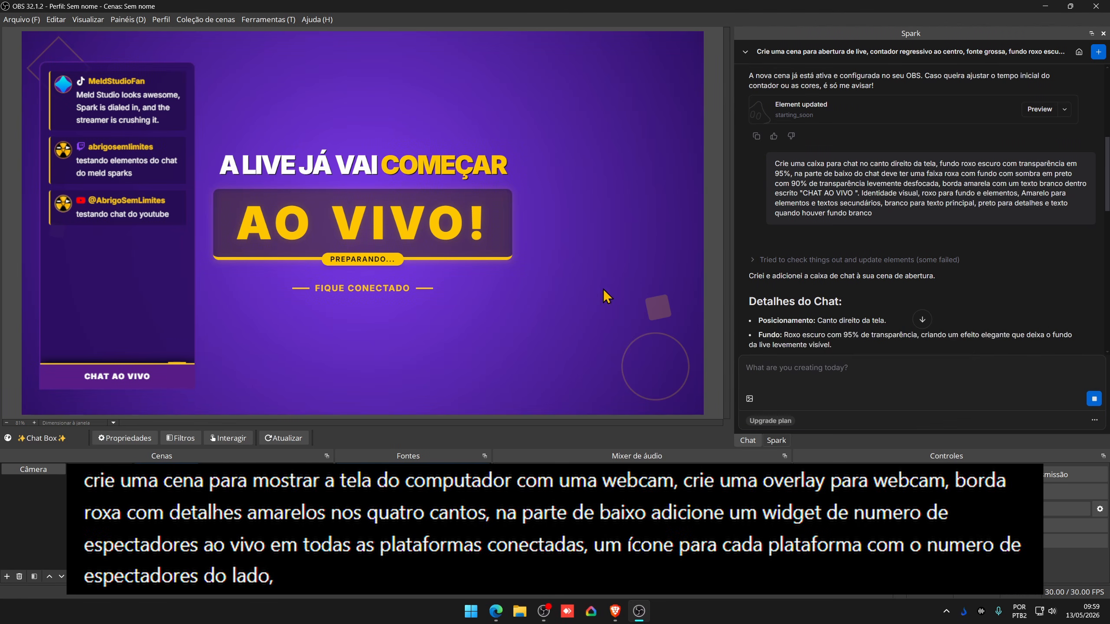
left_click(922, 320)
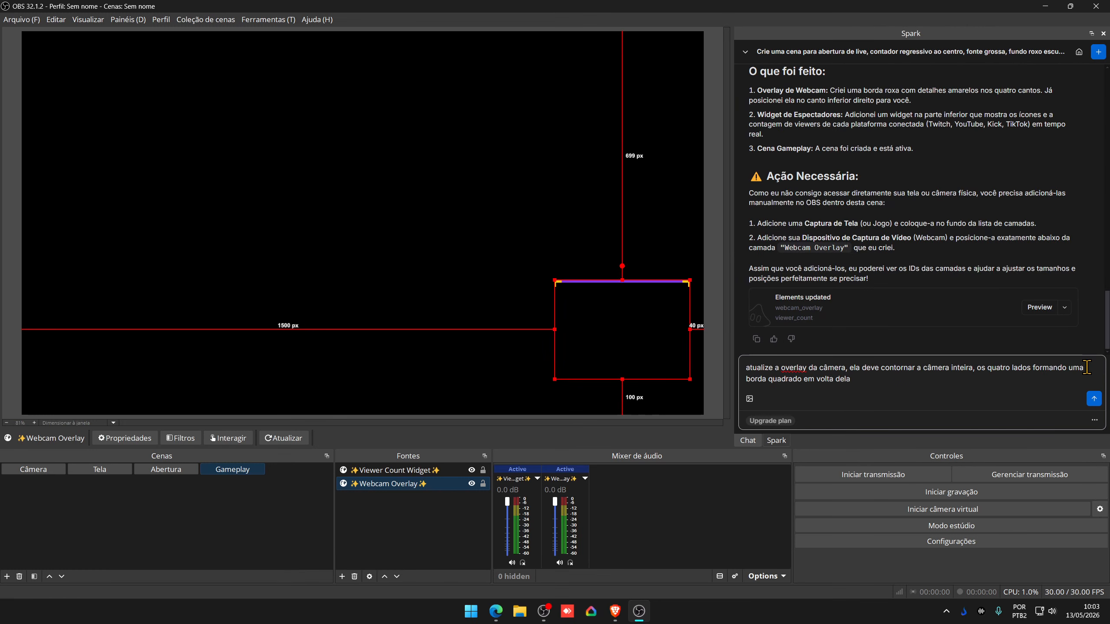
left_click(1094, 398)
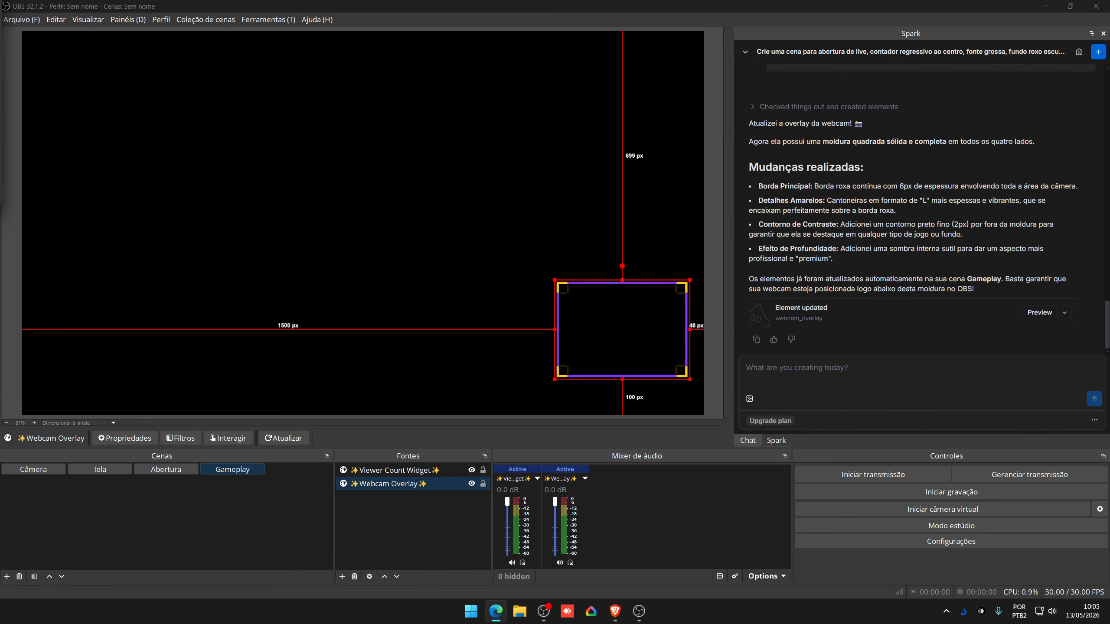
left_click(342, 576)
- Add an image source named 'tela_imagem' to Gameplay and move it to the bottom of the sources
left_click(385, 460)
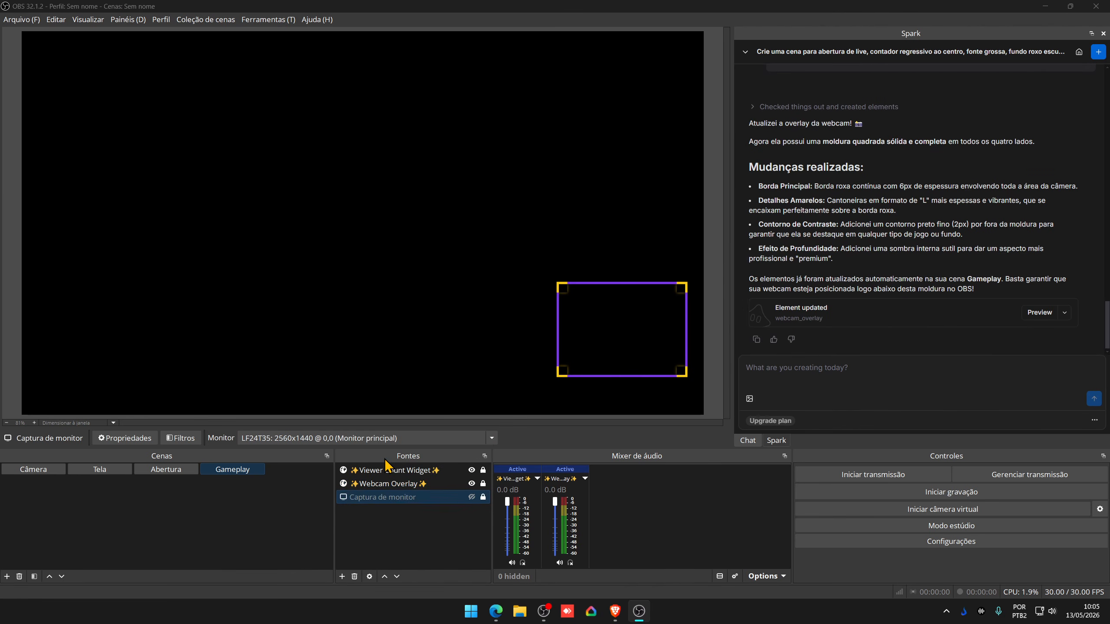
type("tela_imagem")
key("Return")
left_click_drag(376, 470, 376, 518)
left_click(342, 577)
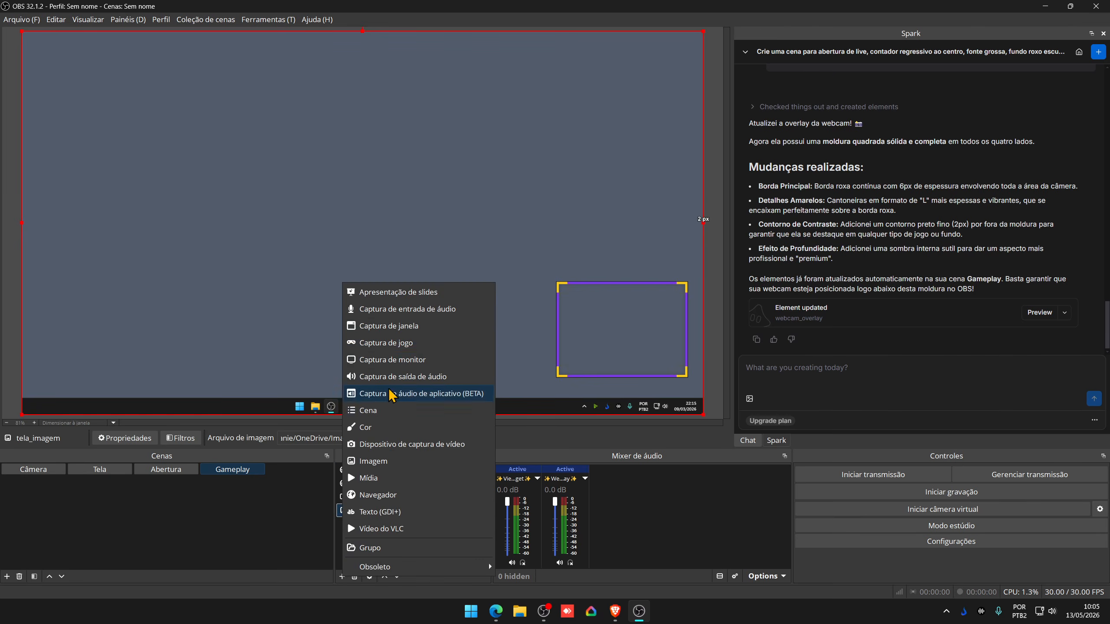
- Add a video capture device named 'Webcam' and lock the tela_imagem source
left_click(384, 440)
type("Webcam")
key("Return")
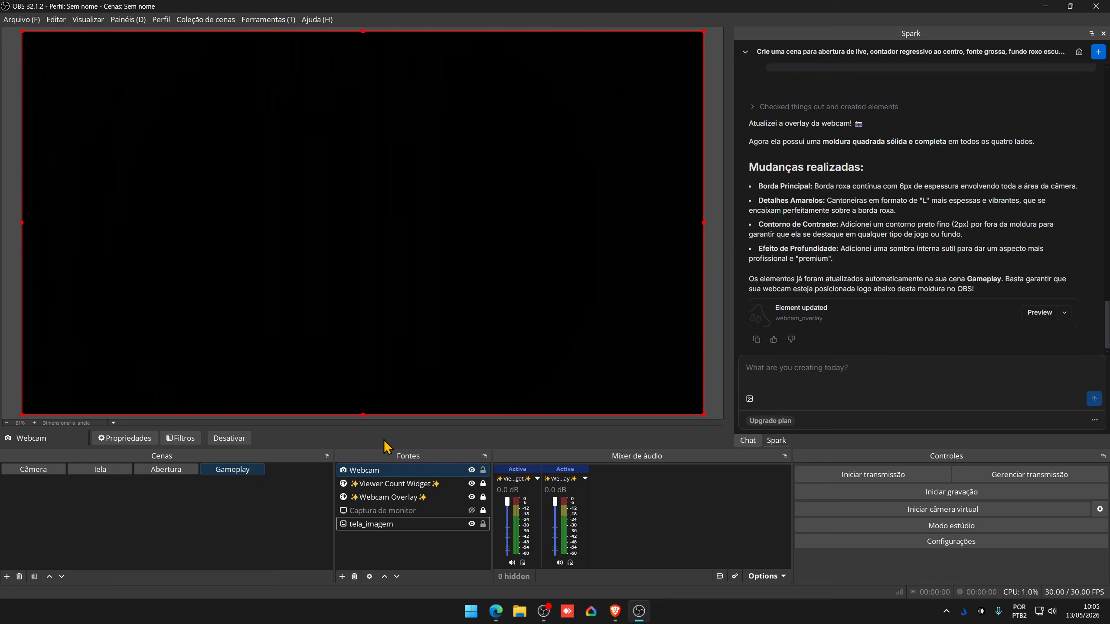
left_click(483, 524)
- Resize, place and crop the webcam to fit inside the purple Webcam Overlay frame
left_click_drag(21, 415, 510, 140)
left_click_drag(607, 86, 613, 324)
left_click_drag(379, 470, 380, 501)
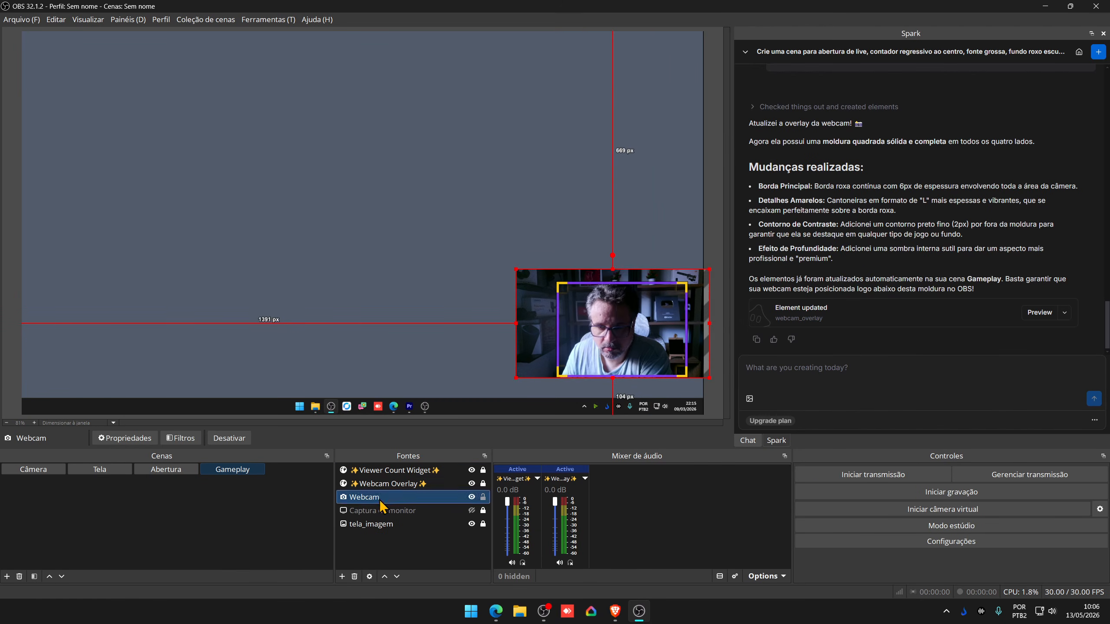
left_click_drag(516, 269, 533, 279)
left_click_drag(546, 340, 538, 337)
left_click_drag(528, 278, 532, 282)
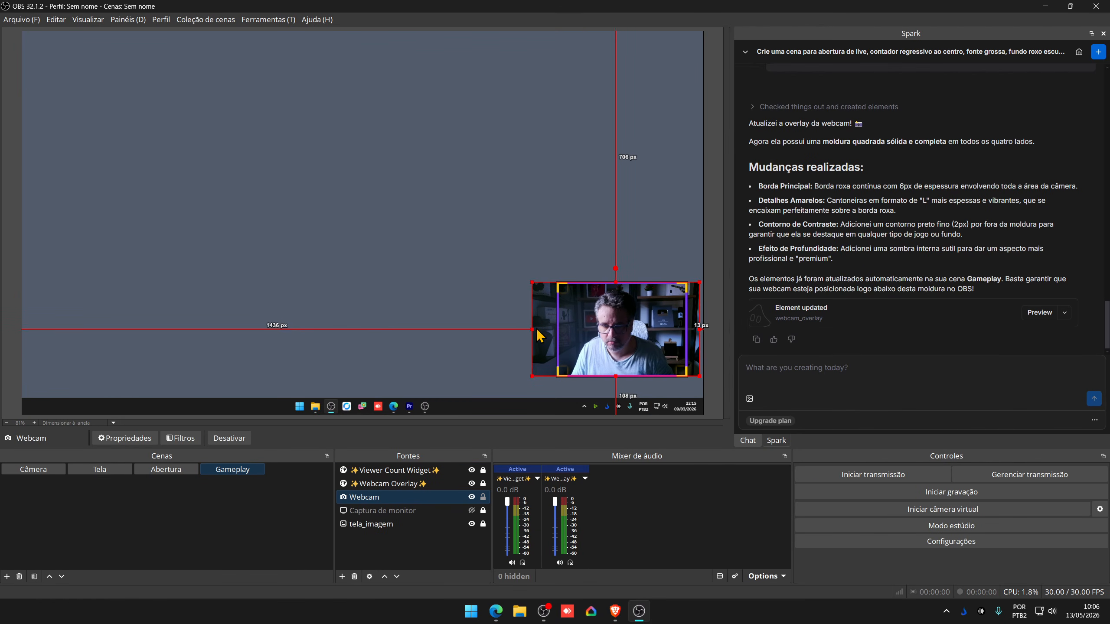
left_click_drag(533, 329, 557, 330)
left_click_drag(699, 329, 687, 328)
- Check the Viewer Count Widget and alerts settings, then return to the Abertura scene
left_click(386, 483)
double_click(386, 472)
left_click(669, 420)
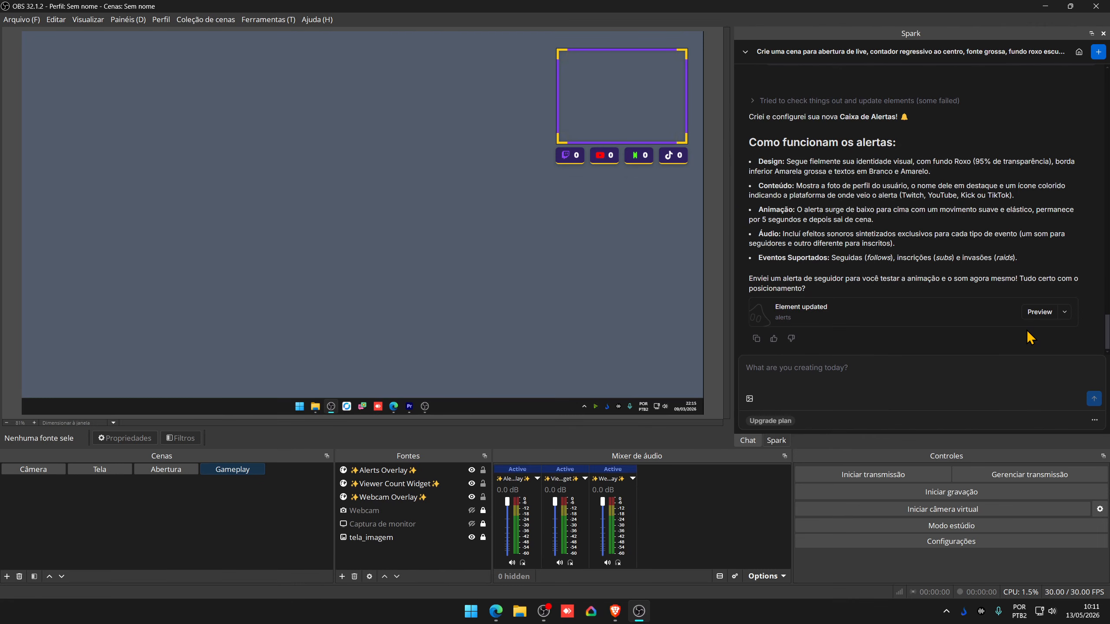
left_click(1064, 313)
left_click(1064, 313)
left_click(160, 474)
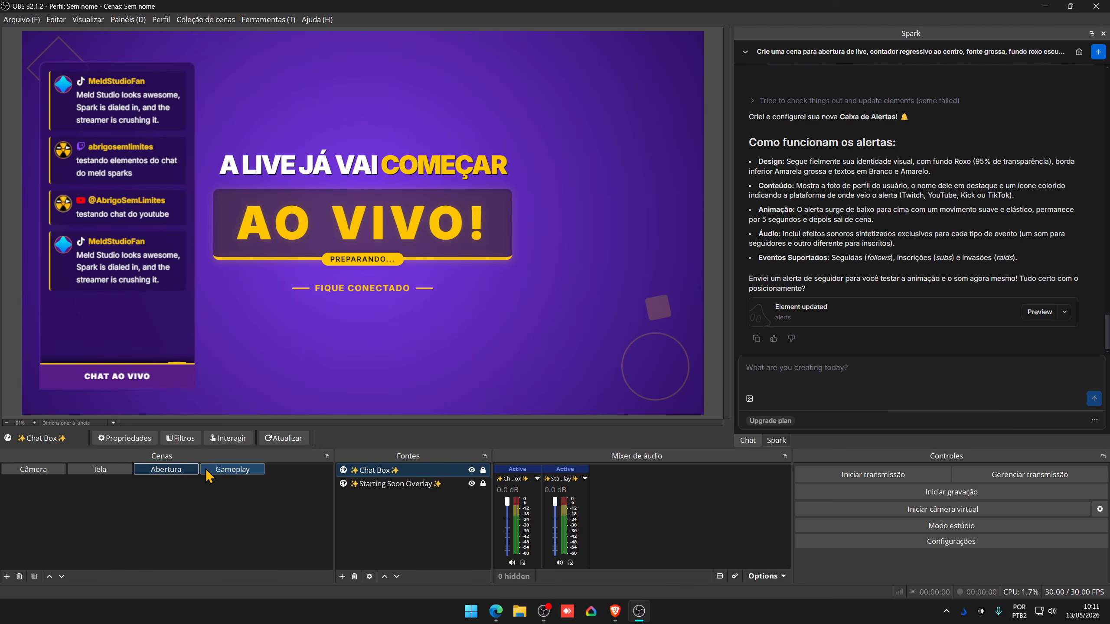
- Unlock the Abertura scene's Chat Box source and copy it
right_click(373, 470)
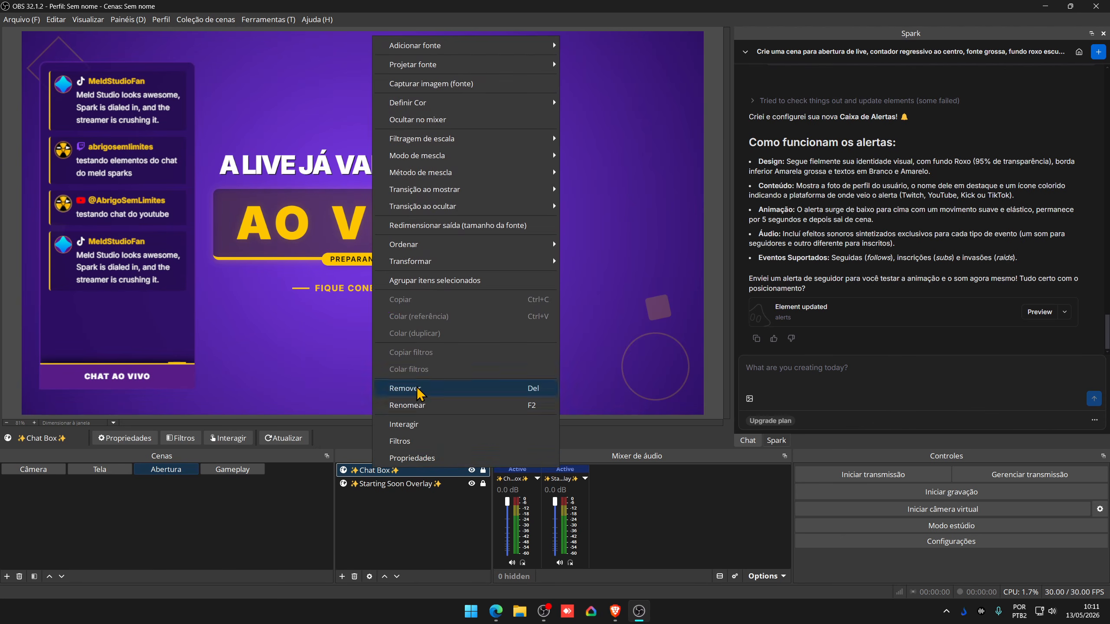
left_click(468, 472)
left_click(483, 471)
left_click(409, 475)
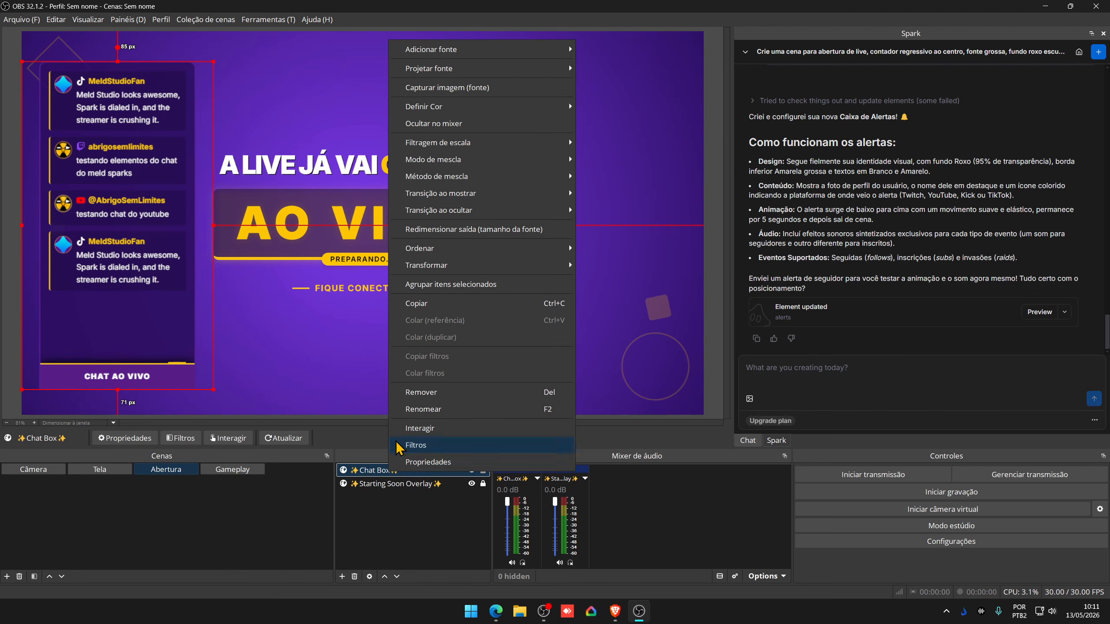
right_click(389, 472)
left_click(421, 309)
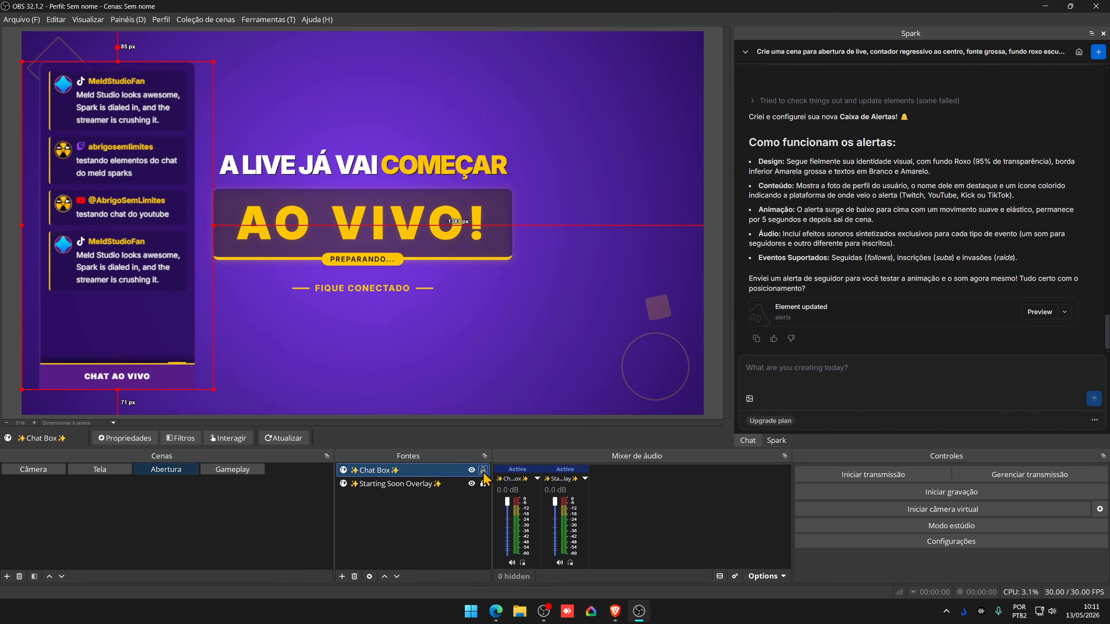
- Paste the Chat Box into Gameplay as a reference and place it at the top-left
left_click(236, 470)
right_click(247, 256)
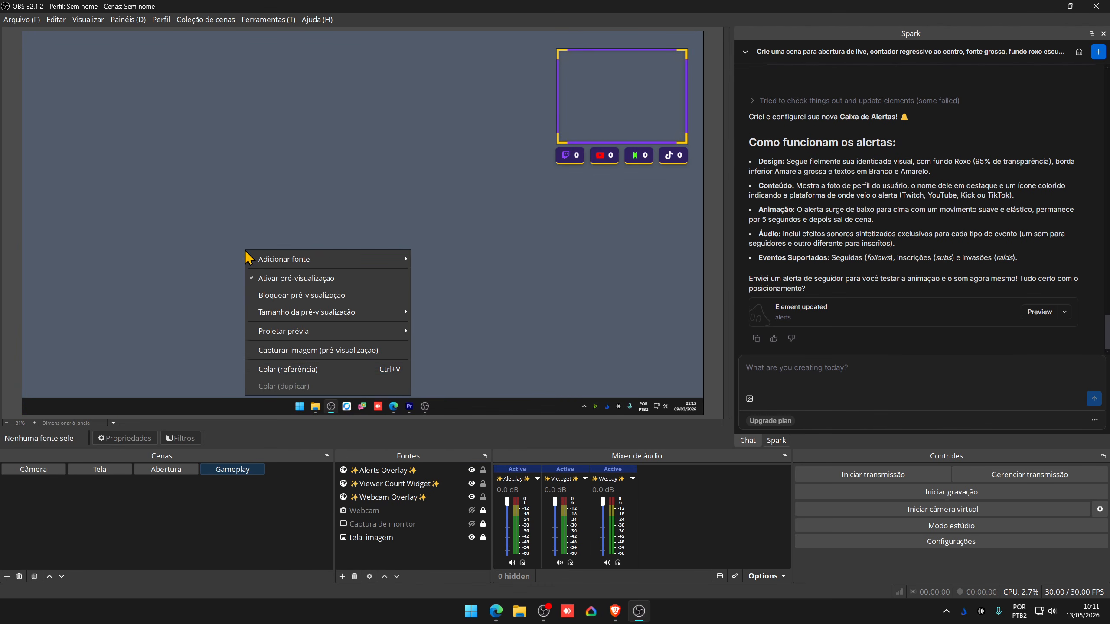
left_click(288, 371)
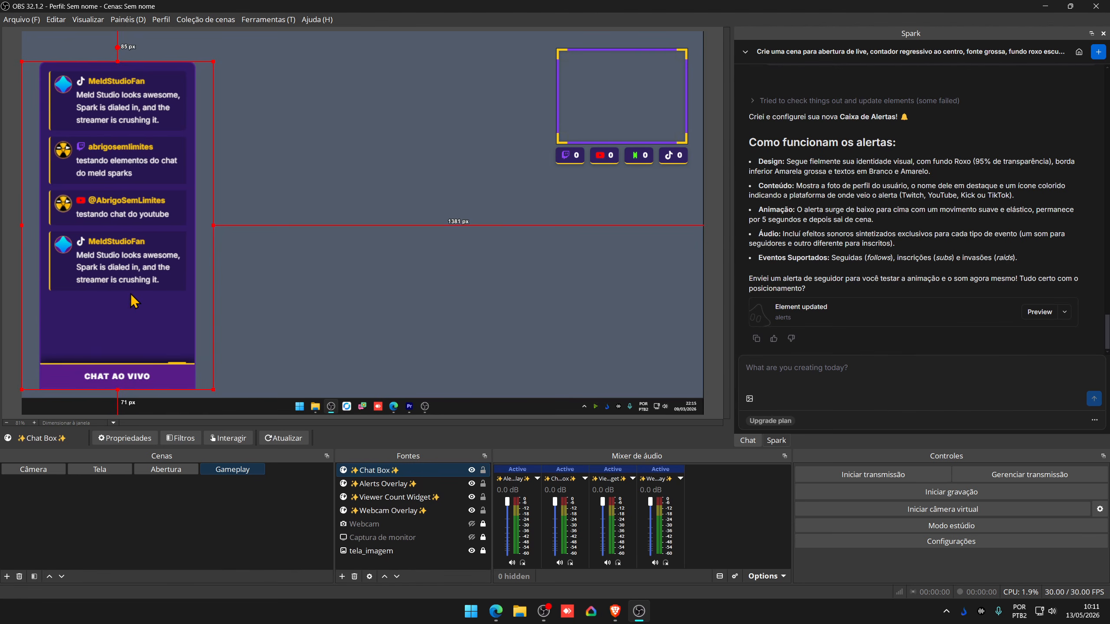
left_click_drag(133, 301, 127, 290)
left_click(313, 295)
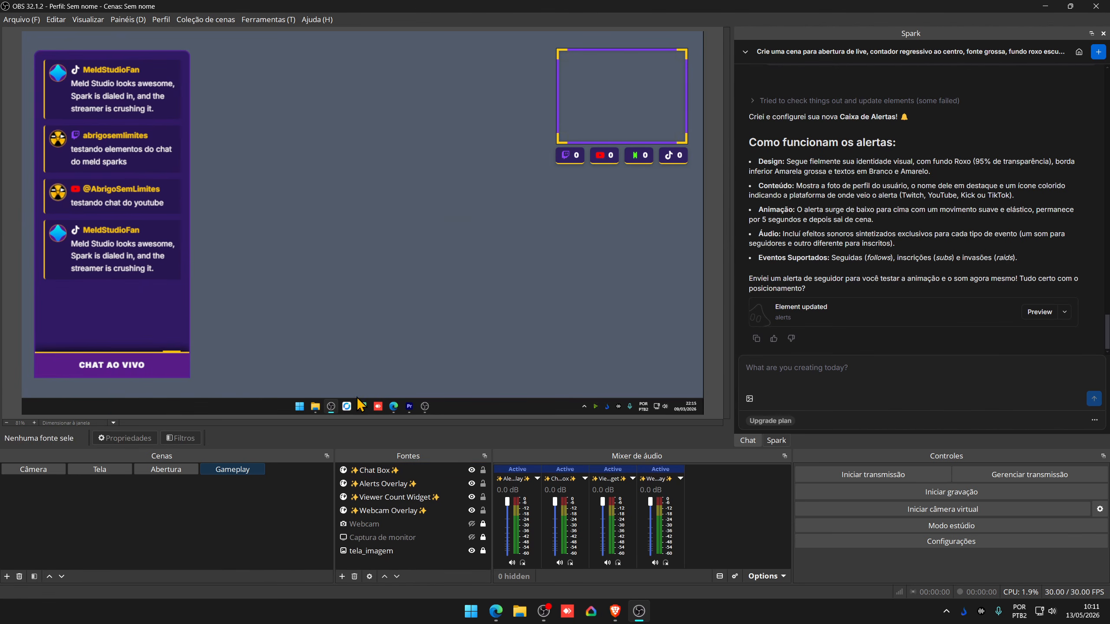
left_click(381, 483)
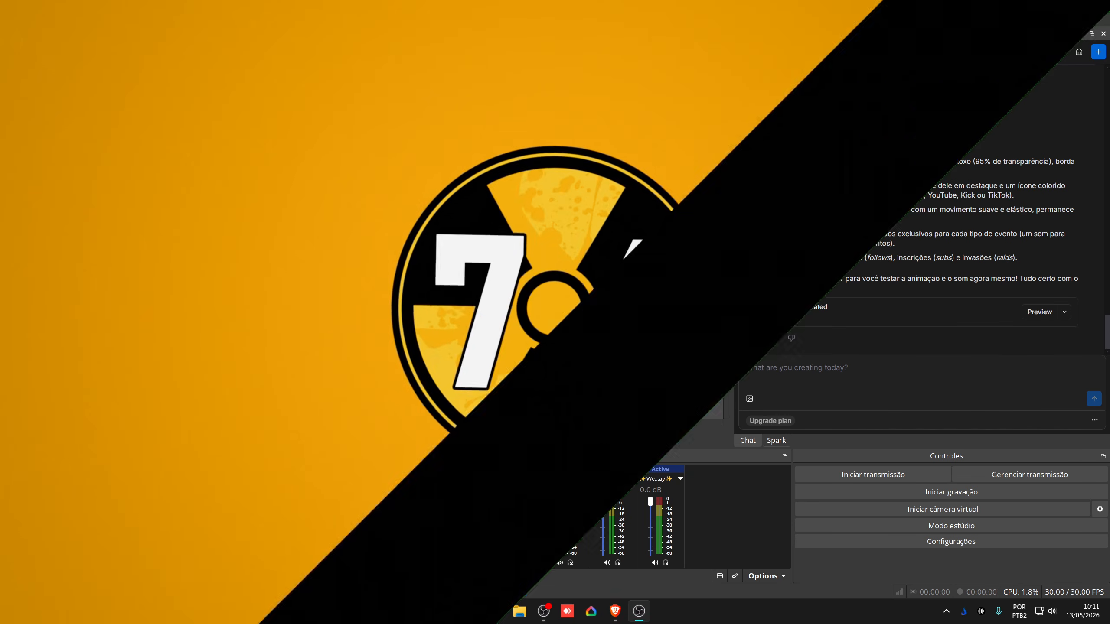